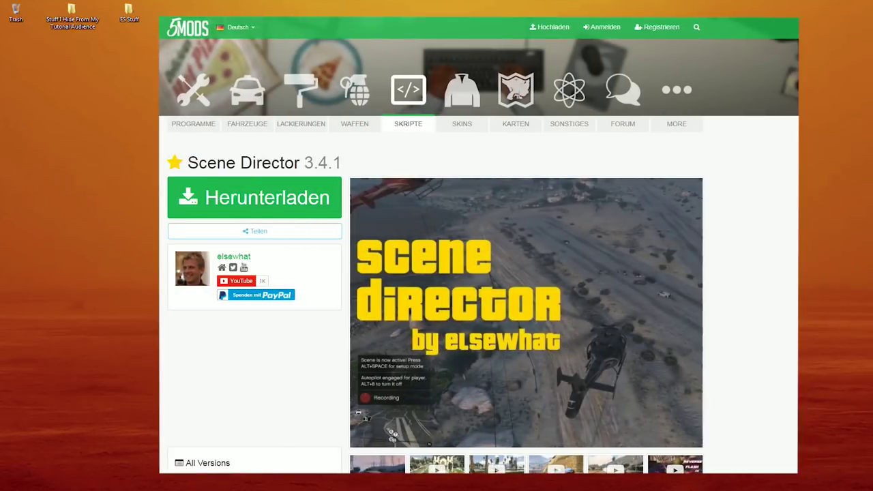
Scroll down the Scene Director 3.4.1 page to read its version list and description.
{"action": "scroll", "coordinate": [477, 273], "scroll_direction": "down", "scroll_amount": 5}
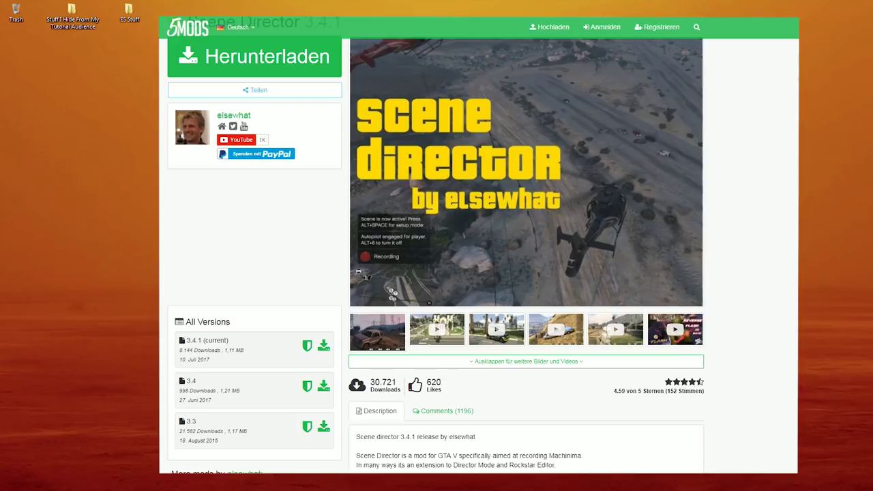
{"action": "scroll", "coordinate": [477, 273], "scroll_direction": "down", "scroll_amount": 3}
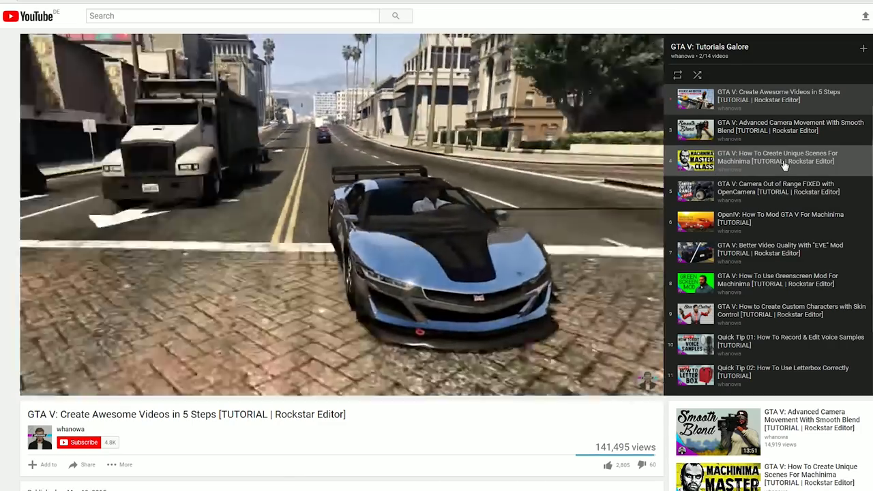
Play the fourth playlist video, 'GTA V: How To Create Unique Scenes For Machinima'.
{"action": "left_click", "coordinate": [785, 164]}
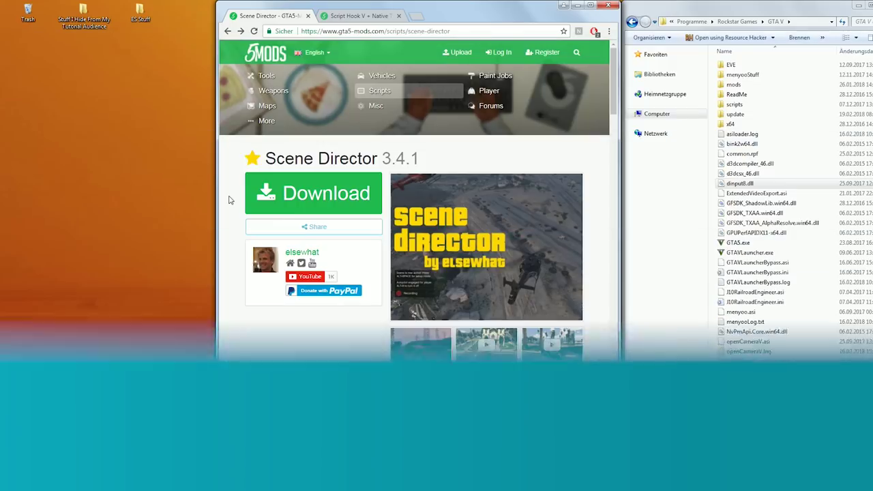
Download the Scene Director zip from its GTA5-Mods.com page.
{"action": "left_click", "coordinate": [321, 195]}
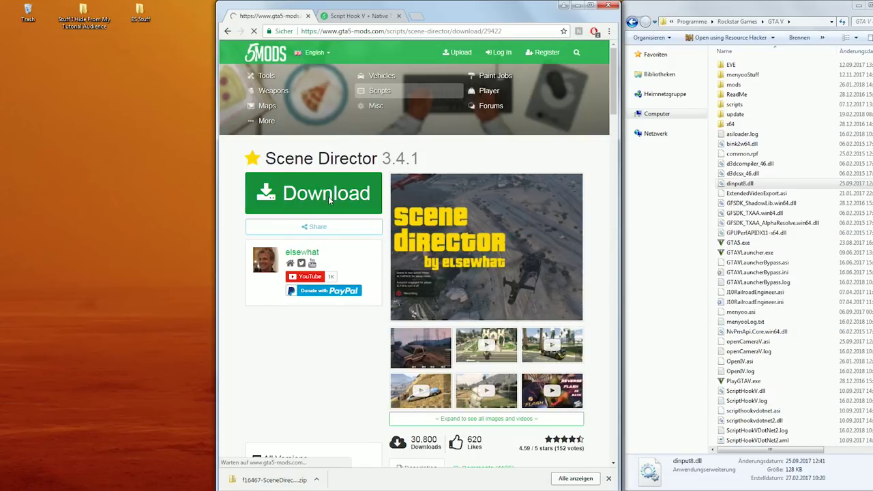
{"action": "left_click", "coordinate": [514, 219]}
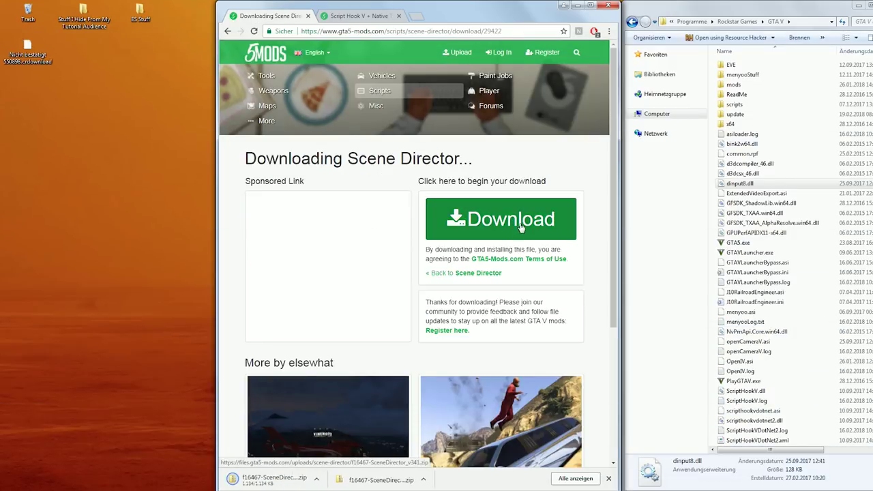
{"action": "key", "text": "alt+Left"}
Check that the four Script Hook V files are in the GTA V game folder.
{"action": "left_click", "coordinate": [344, 17]}
{"action": "left_click_drag", "start_coordinate": [245, 158], "coordinate": [474, 158]}
{"action": "left_click", "coordinate": [746, 391]}
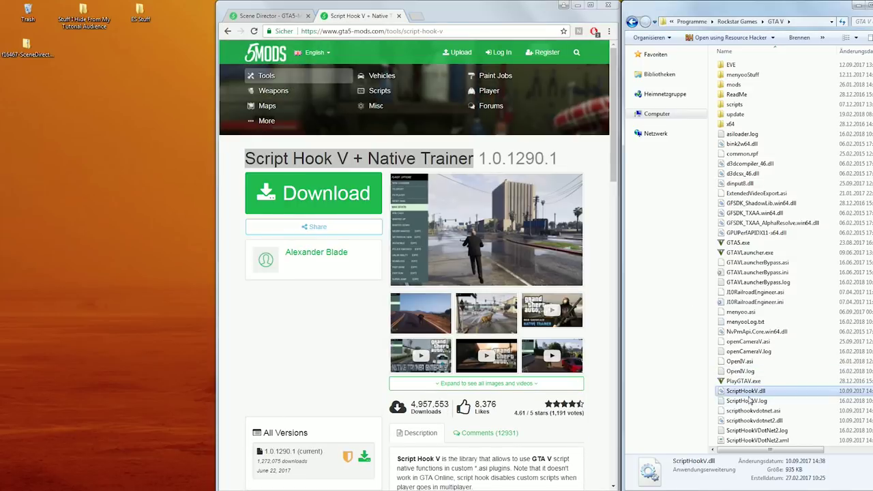
{"action": "left_click", "coordinate": [753, 420], "text": "shift"}
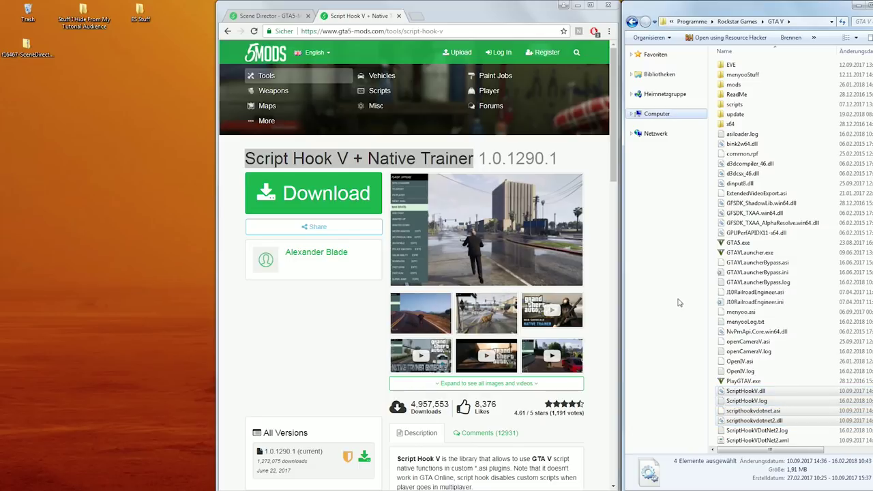
Extract the zip into f16467-SceneDirector_v341 beside the GTA V folder and select its six files.
{"action": "left_click", "coordinate": [563, 4]}
{"action": "right_click", "coordinate": [32, 61]}
{"action": "left_click", "coordinate": [62, 79]}
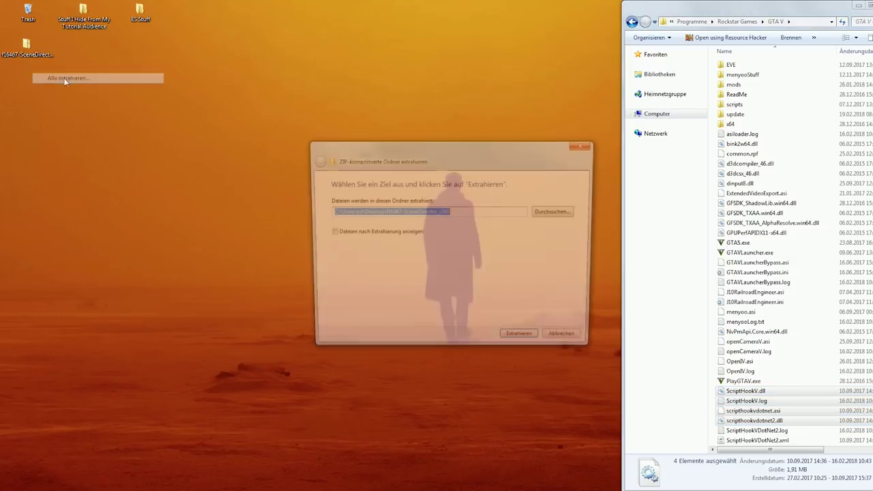
{"action": "left_click", "coordinate": [533, 341]}
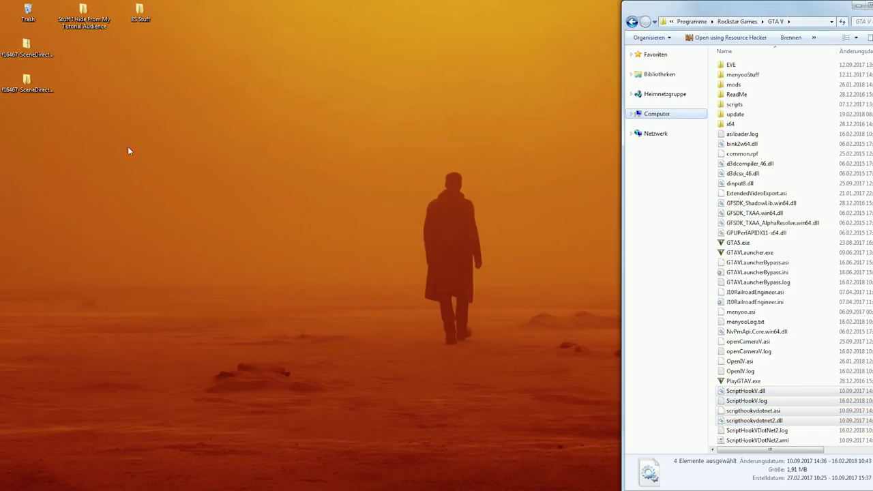
{"action": "left_click_drag", "start_coordinate": [184, 13], "coordinate": [516, 13]}
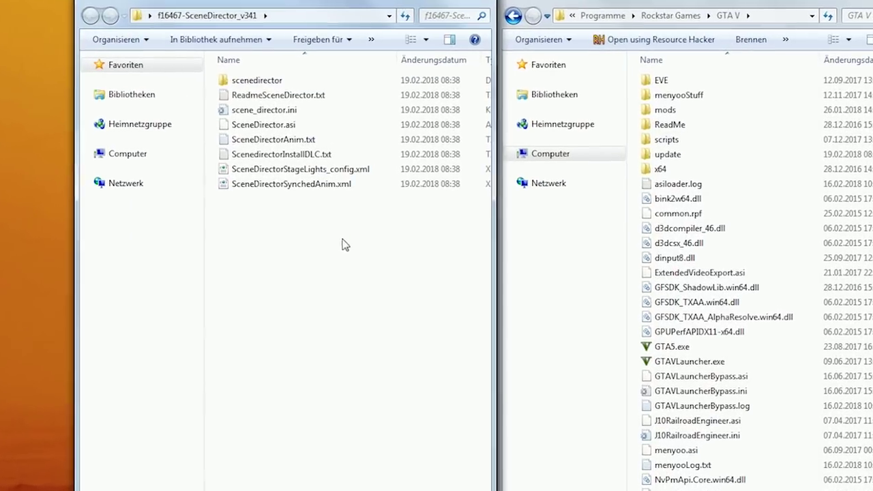
{"action": "left_click_drag", "start_coordinate": [514, 170], "coordinate": [445, 107]}
{"action": "left_click_drag", "start_coordinate": [237, 144], "coordinate": [232, 109]}
Paste the six Scene Director files, including SceneDirector.asi and scene_director.ini, into the GTA V folder.
{"action": "left_click", "coordinate": [702, 246]}
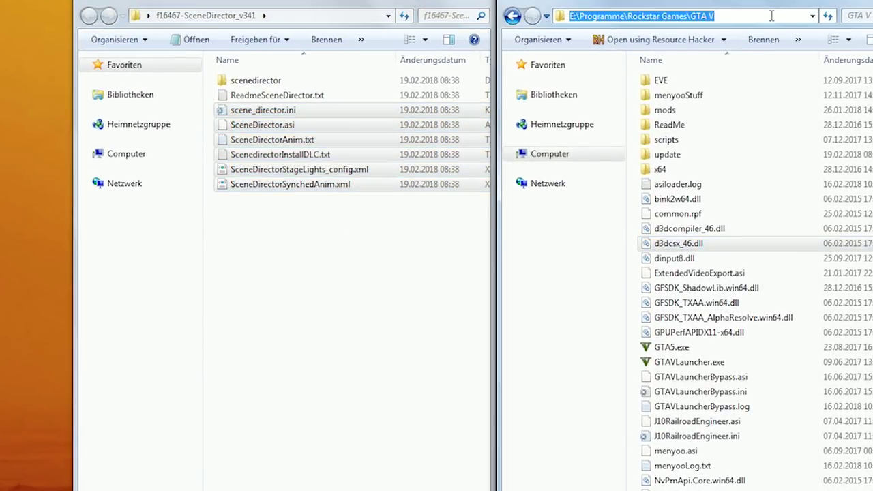
{"action": "left_click", "coordinate": [745, 260]}
{"action": "key", "text": "ctrl+v"}
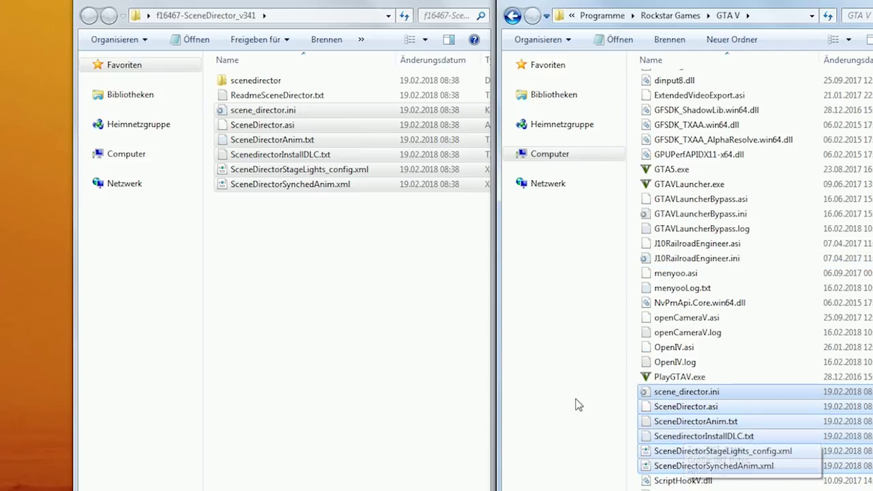
{"action": "left_click", "coordinate": [315, 278]}
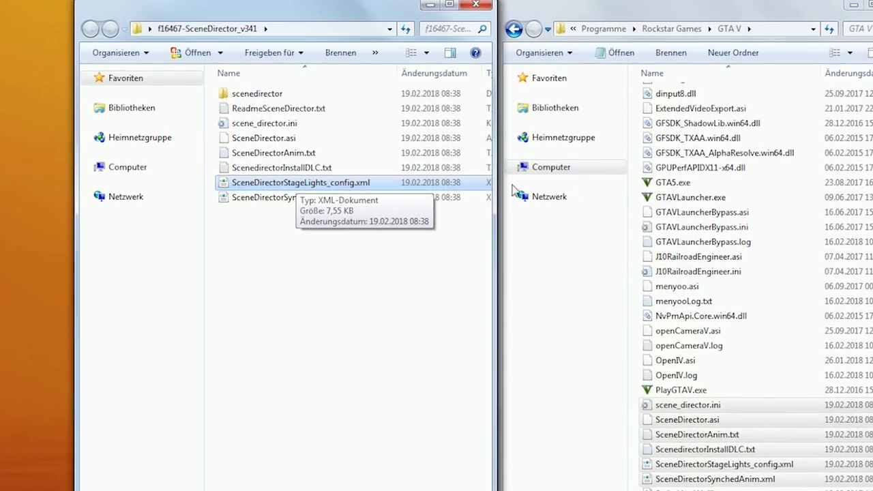
Paste the scenedirector folder into mods\update\x64\dlcpacks.
{"action": "left_click", "coordinate": [756, 198]}
{"action": "scroll", "coordinate": [757, 198], "scroll_direction": "up", "scroll_amount": 4}
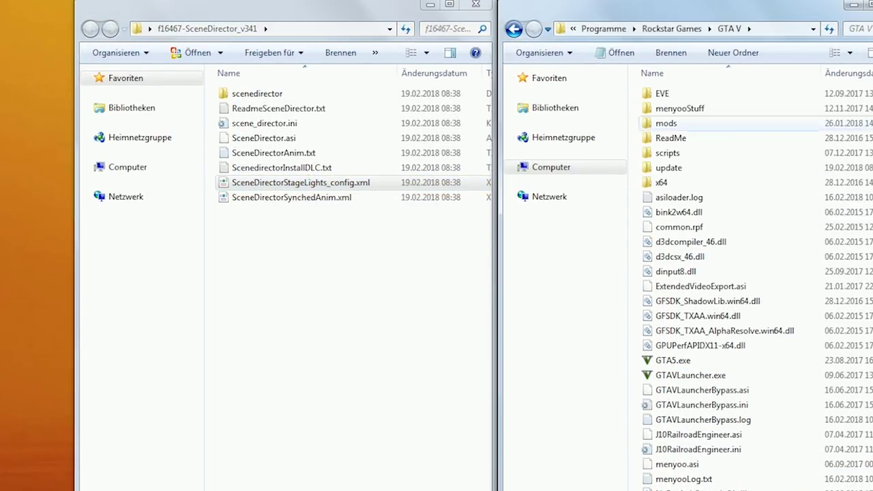
{"action": "double_click", "coordinate": [660, 123]}
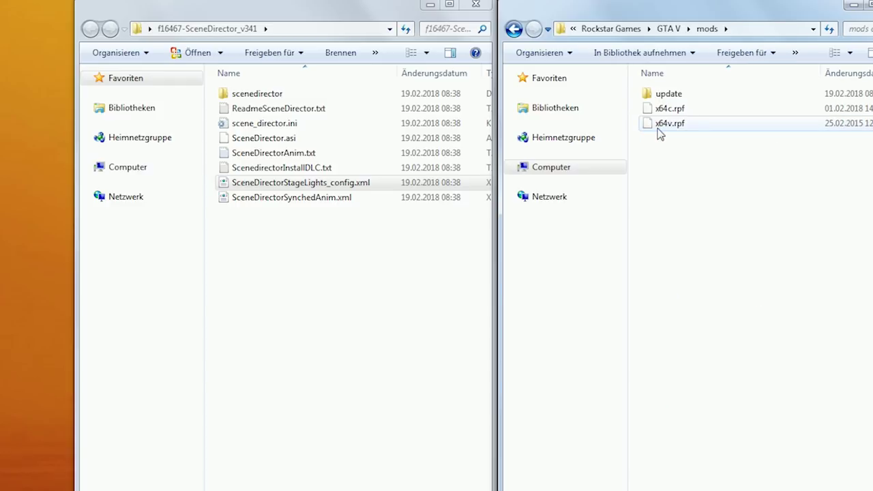
{"action": "double_click", "coordinate": [671, 96]}
{"action": "double_click", "coordinate": [671, 96]}
{"action": "double_click", "coordinate": [671, 96]}
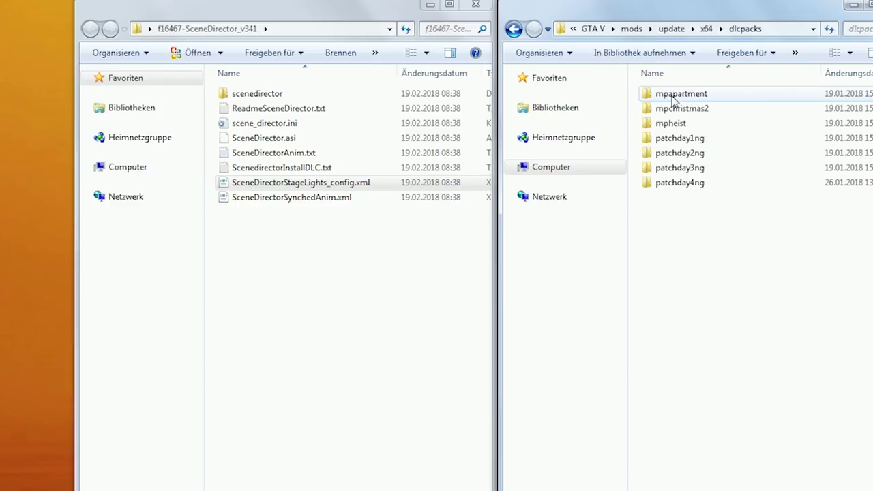
{"action": "left_click", "coordinate": [791, 28]}
{"action": "left_click", "coordinate": [743, 243]}
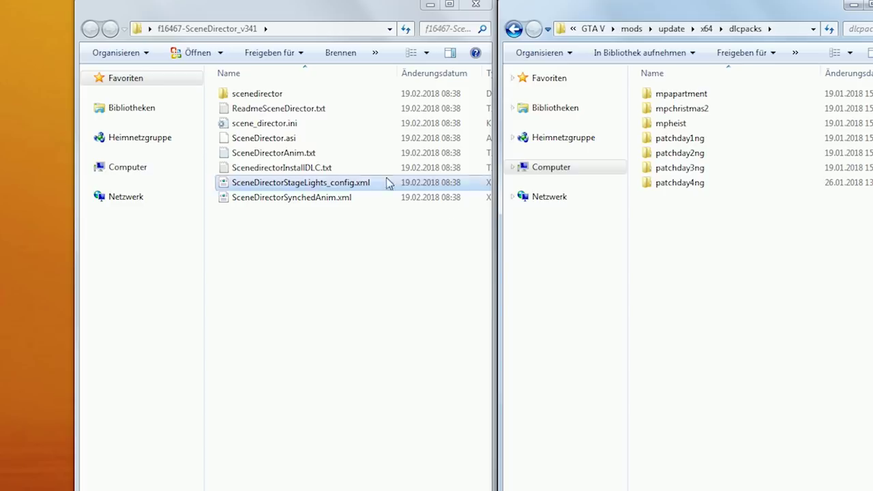
{"action": "left_click", "coordinate": [262, 93]}
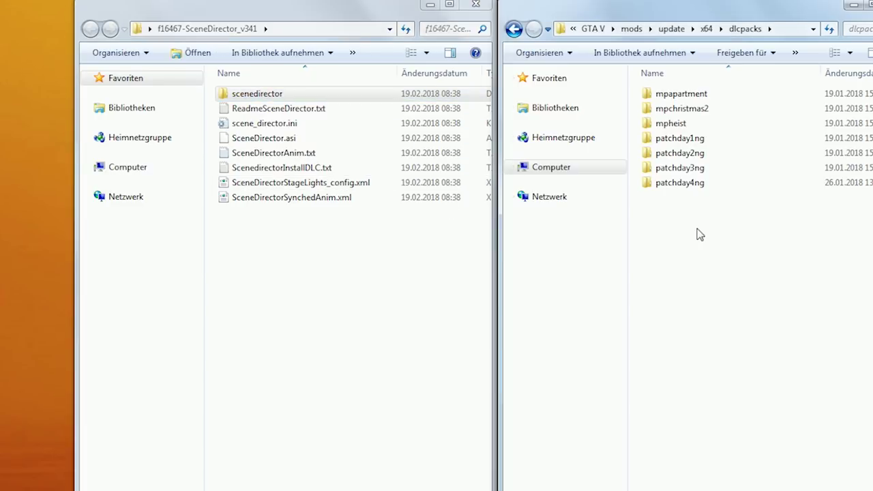
{"action": "key", "text": "ctrl+v"}
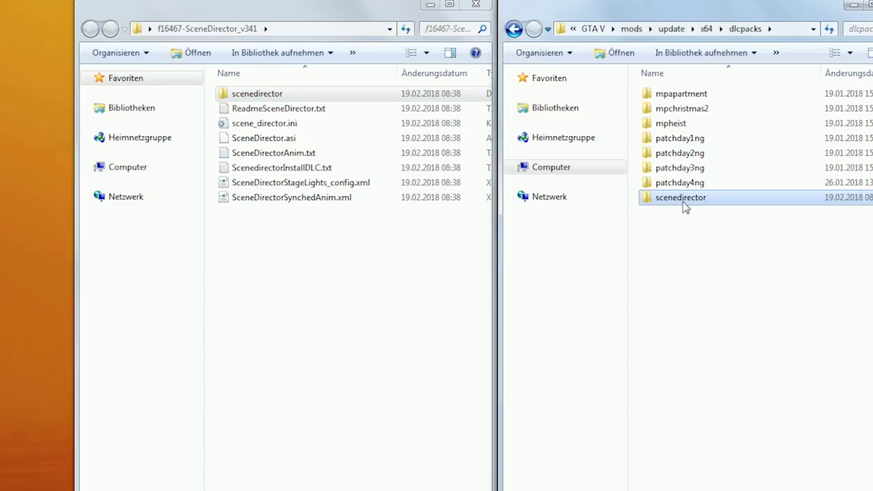
{"action": "left_click", "coordinate": [706, 229]}
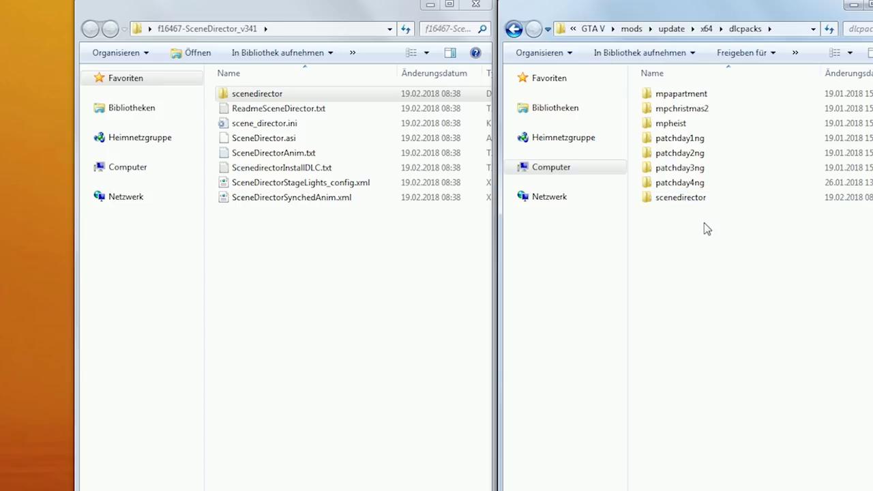
Copy update.rpf from the game's update folder into mods\update.
{"action": "left_click", "coordinate": [592, 29]}
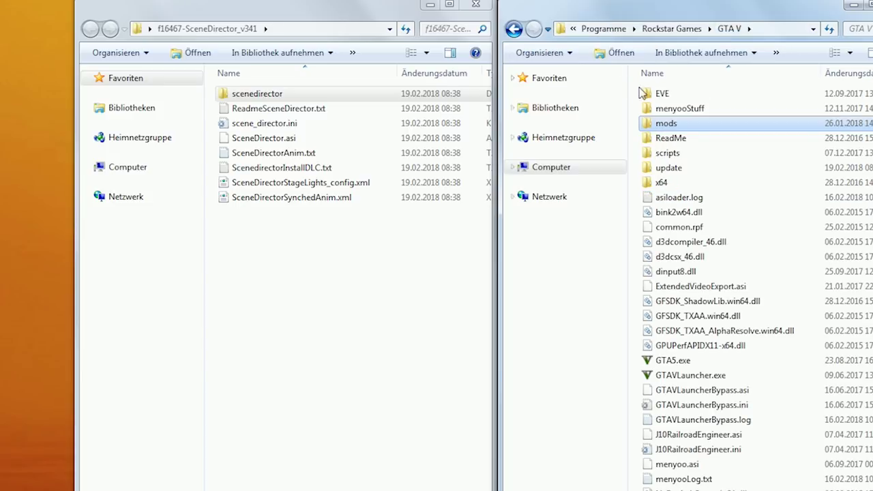
{"action": "double_click", "coordinate": [687, 168]}
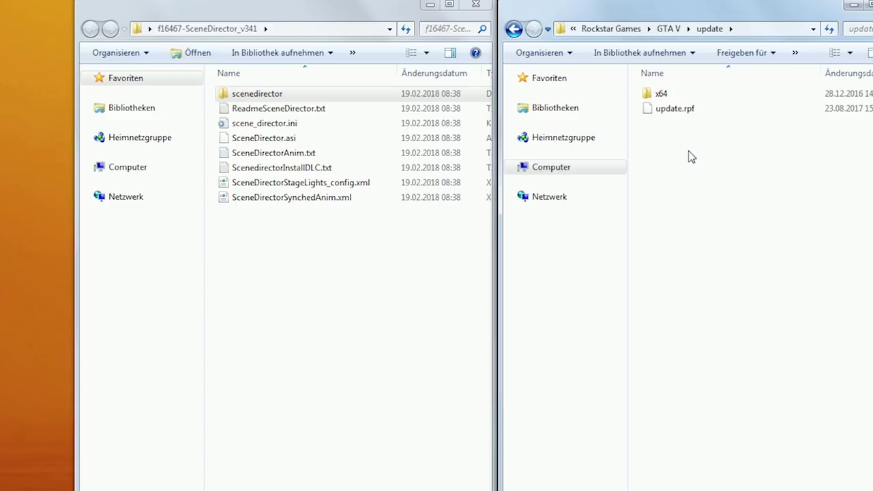
{"action": "left_click", "coordinate": [689, 110]}
{"action": "double_click", "coordinate": [511, 29]}
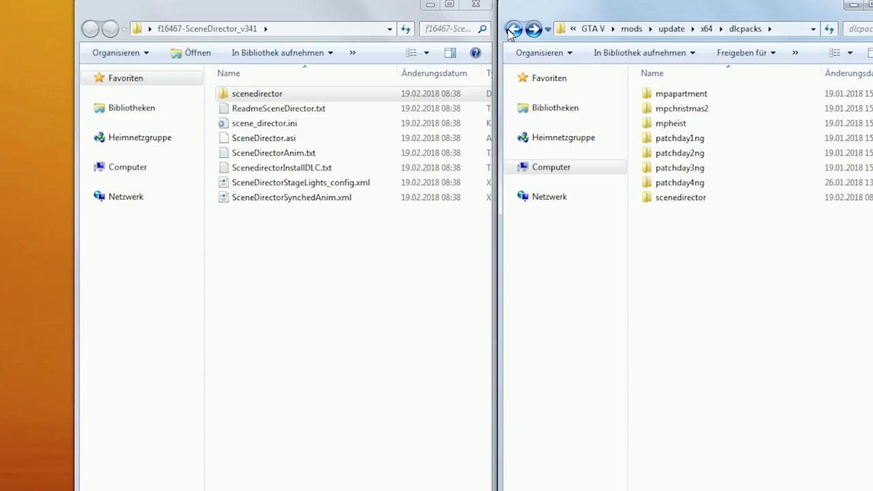
{"action": "left_click", "coordinate": [670, 29]}
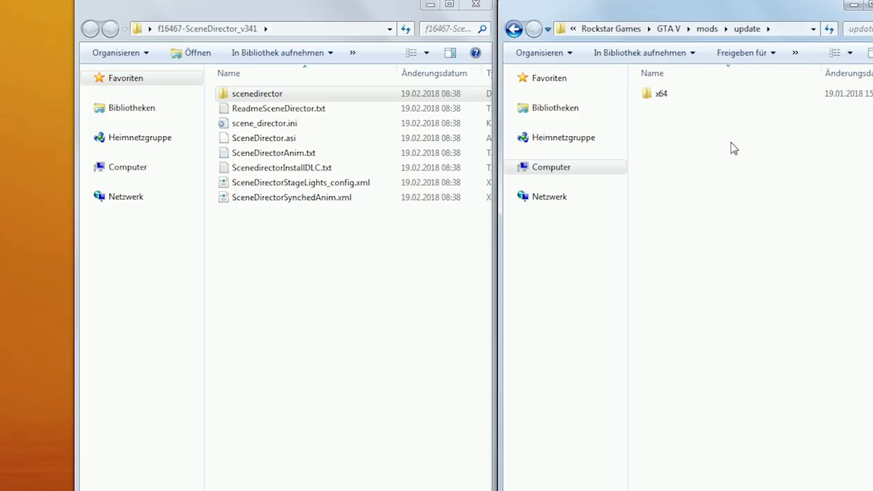
{"action": "key", "text": "ctrl+v"}
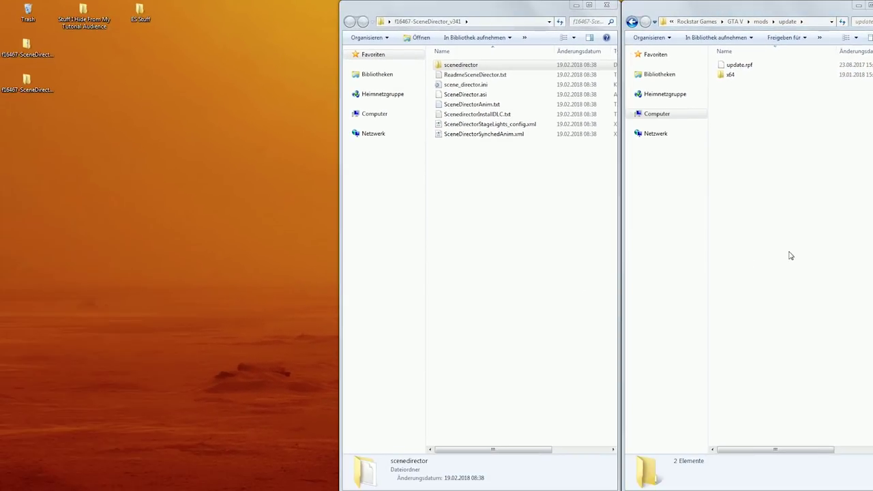
In OpenIV, browse to mods\update\update.rpf\common\data.
{"action": "left_click", "coordinate": [403, 284]}
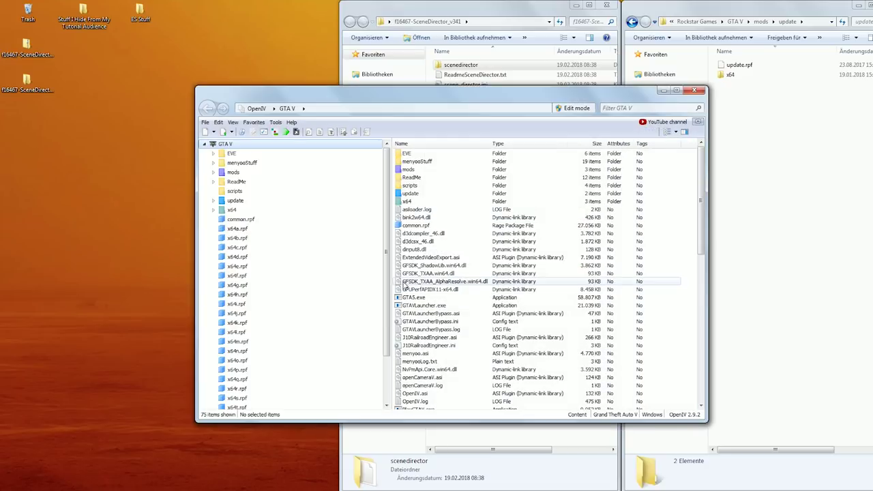
{"action": "double_click", "coordinate": [408, 169]}
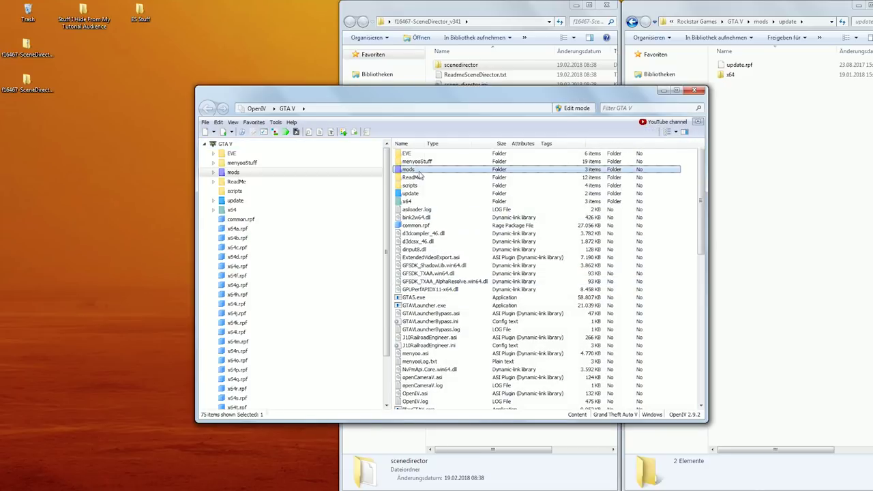
{"action": "double_click", "coordinate": [412, 154]}
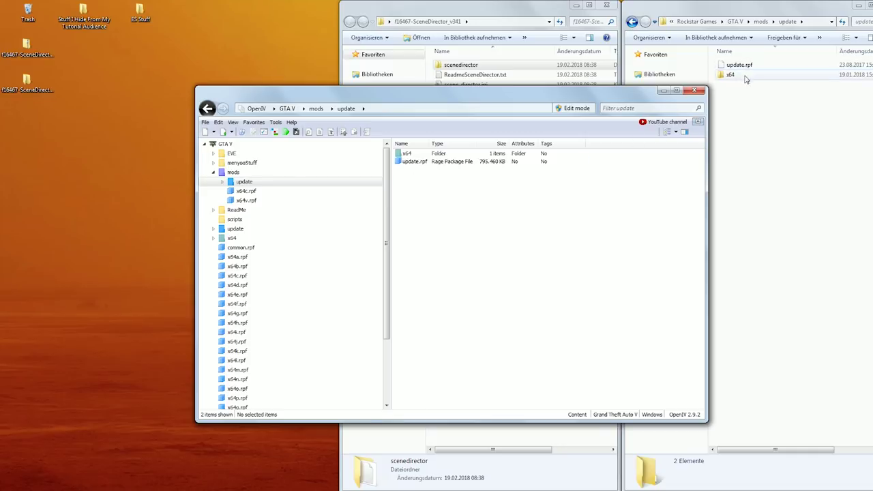
{"action": "double_click", "coordinate": [413, 161]}
{"action": "double_click", "coordinate": [411, 154]}
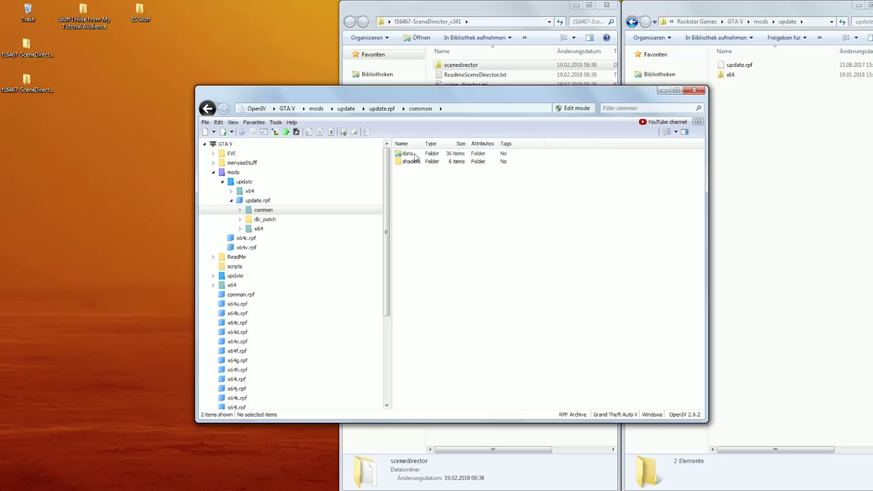
{"action": "left_click", "coordinate": [410, 156]}
{"action": "double_click", "coordinate": [410, 156]}
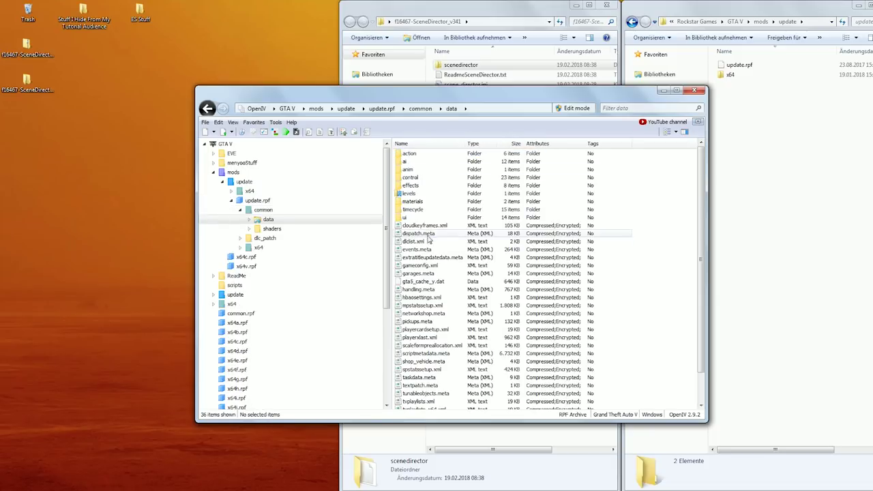
Extract dlclist.xml to the desktop and open it in Notepad++.
{"action": "left_click", "coordinate": [473, 241]}
{"action": "right_click", "coordinate": [422, 243]}
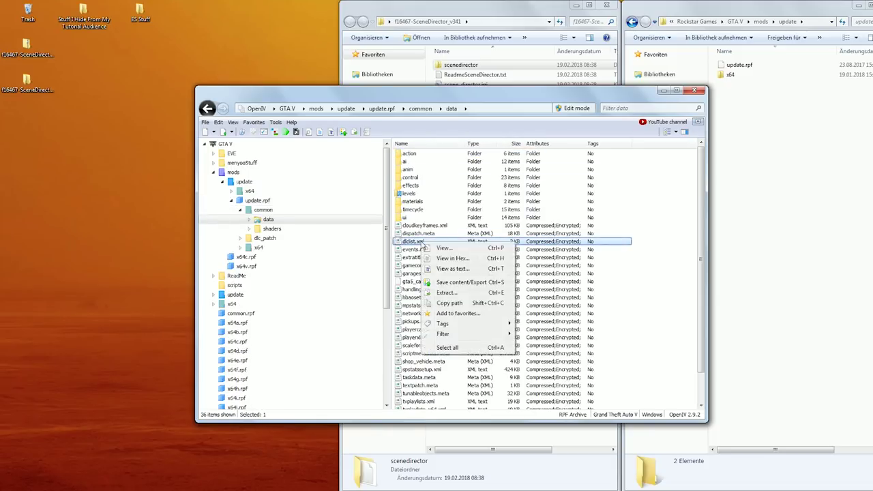
{"action": "left_click", "coordinate": [445, 293]}
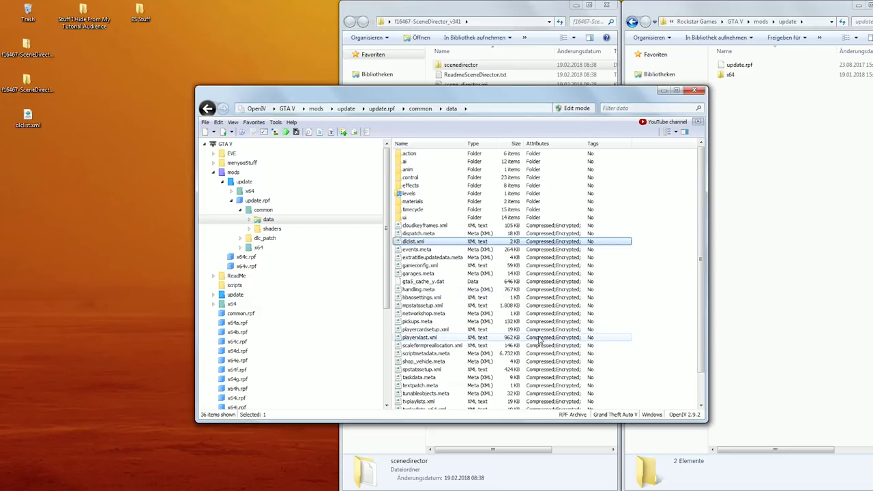
{"action": "double_click", "coordinate": [27, 118]}
{"action": "scroll", "coordinate": [182, 440], "scroll_direction": "down", "scroll_amount": 2}
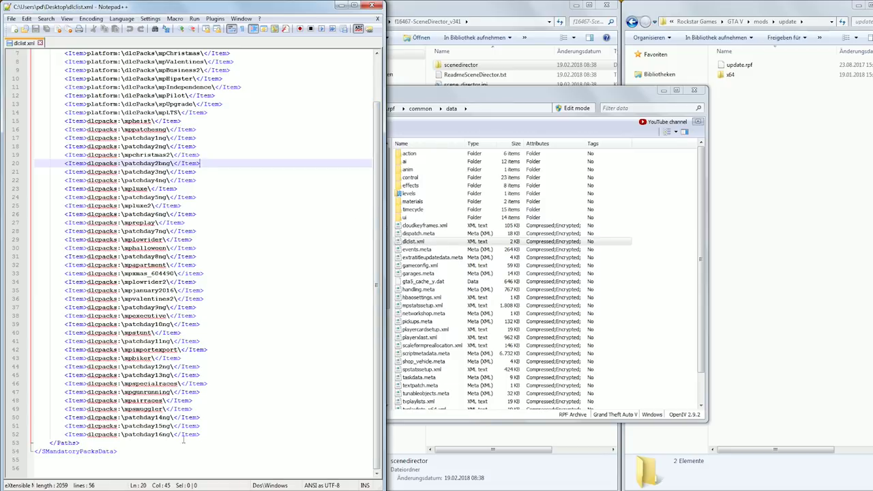
Add <Item>dlcpacks:\scenedirector\</Item> on a new line after line 52 and save dlclist.xml.
{"action": "left_click", "coordinate": [201, 434]}
{"action": "key", "text": "alt+Tab"}
{"action": "left_click_drag", "start_coordinate": [648, 335], "coordinate": [306, 217]}
{"action": "left_click_drag", "start_coordinate": [370, 239], "coordinate": [233, 238]}
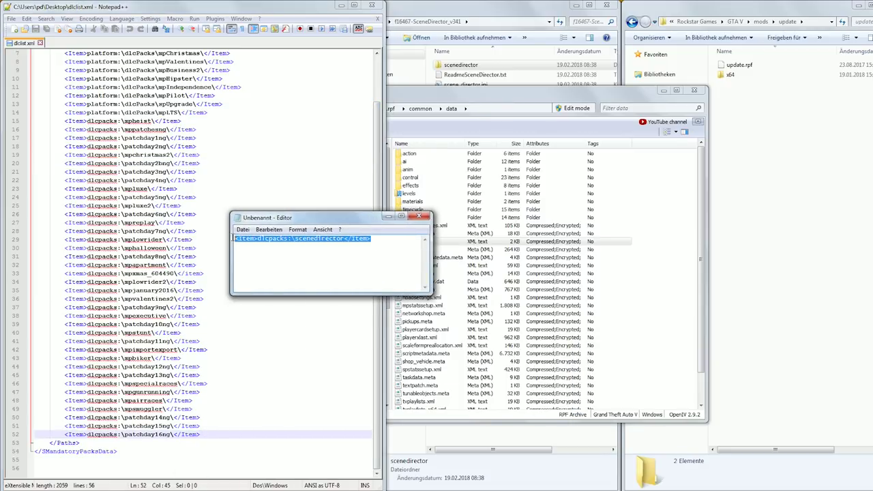
{"action": "left_click", "coordinate": [208, 436]}
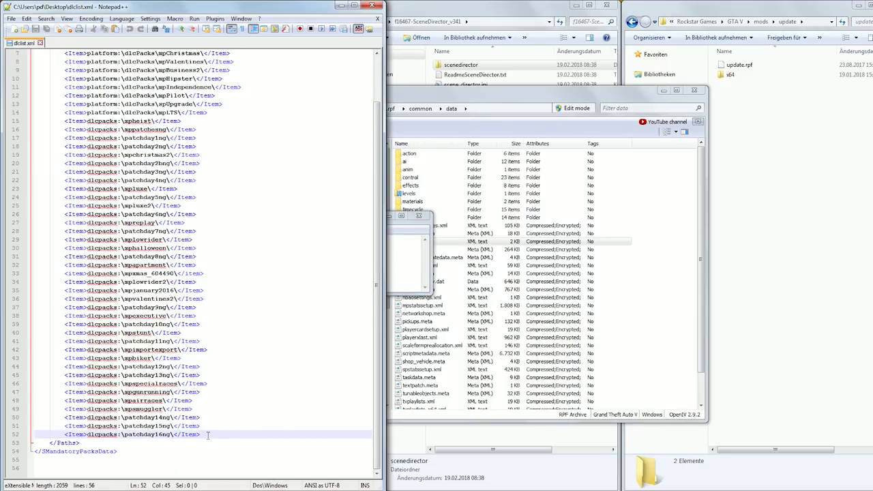
{"action": "key", "text": "Return"}
{"action": "type", "text": "<Item>dlcpacks:\\scenedirector</Item>"}
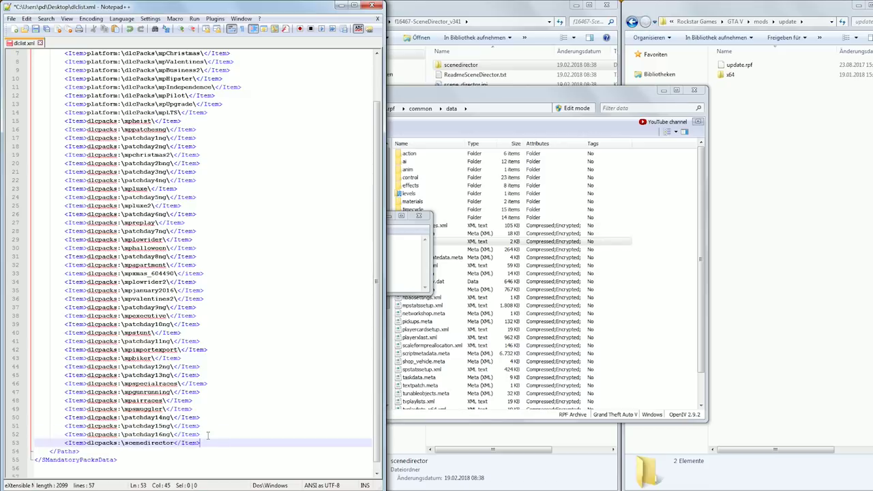
{"action": "key", "text": "ctrl+s"}
Check the entry matches the scenedirector folder name in dlcpacks, then close dlclist.xml.
{"action": "double_click", "coordinate": [729, 74]}
{"action": "double_click", "coordinate": [737, 65]}
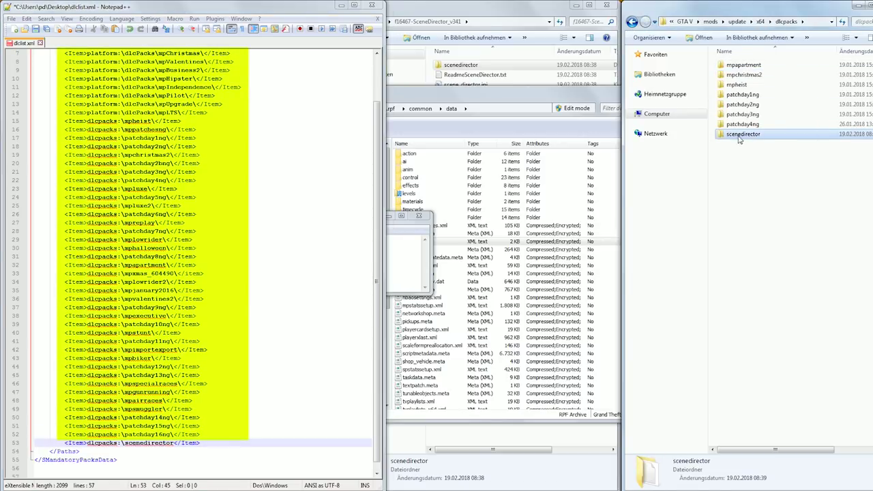
{"action": "left_click_drag", "start_coordinate": [175, 443], "coordinate": [123, 443]}
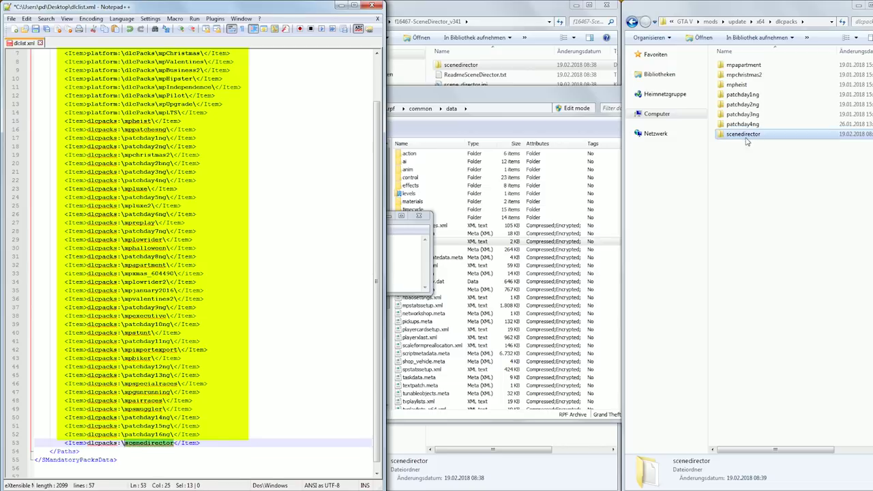
{"action": "left_click", "coordinate": [461, 126]}
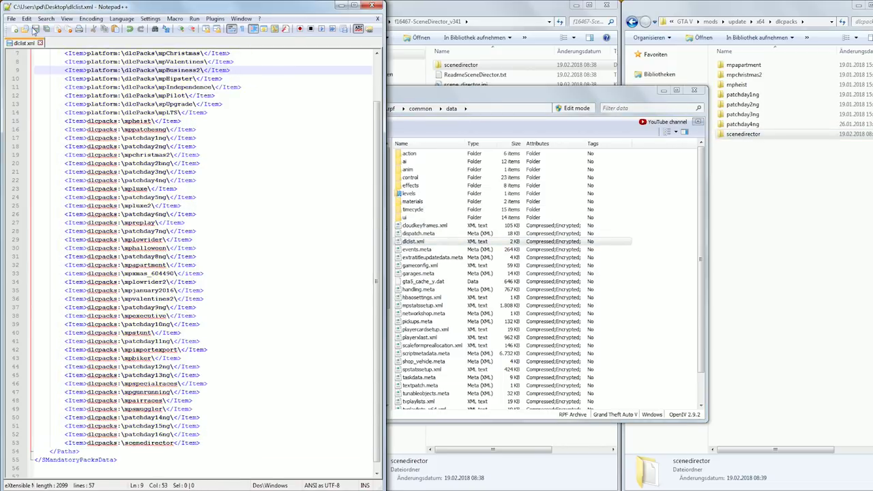
{"action": "left_click", "coordinate": [371, 6]}
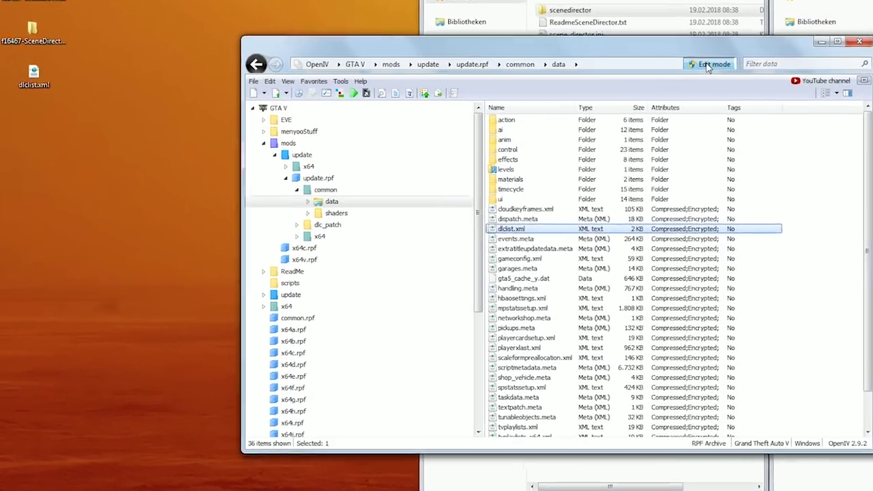
In Edit mode, drag the desktop dlclist.xml over the archive's copy to replace it.
{"action": "left_click", "coordinate": [573, 108]}
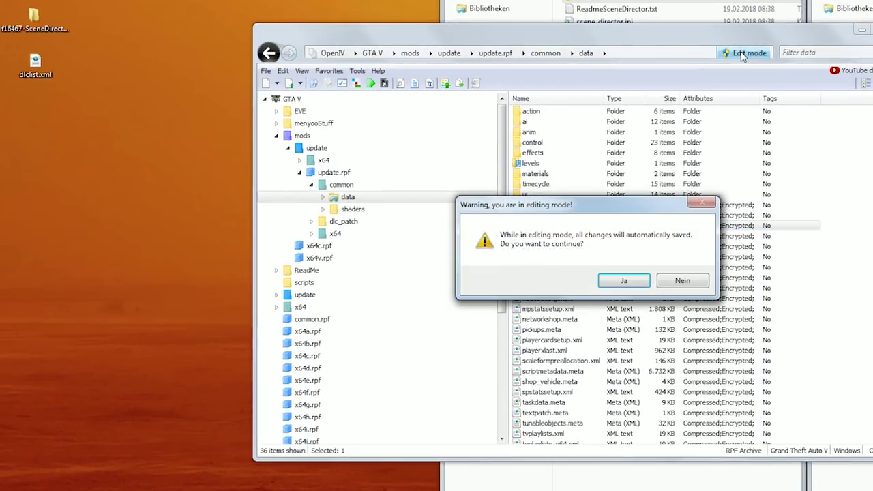
{"action": "left_click", "coordinate": [623, 280]}
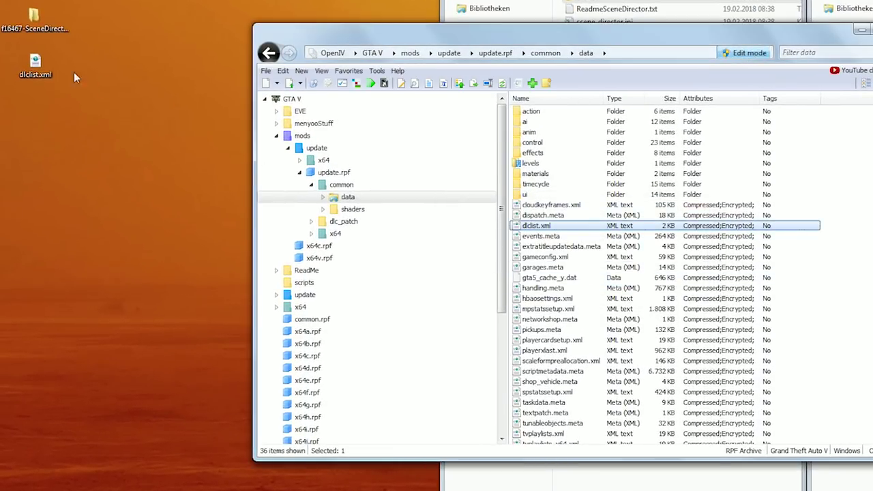
{"action": "left_click", "coordinate": [46, 71]}
{"action": "left_click_drag", "start_coordinate": [36, 67], "coordinate": [553, 226]}
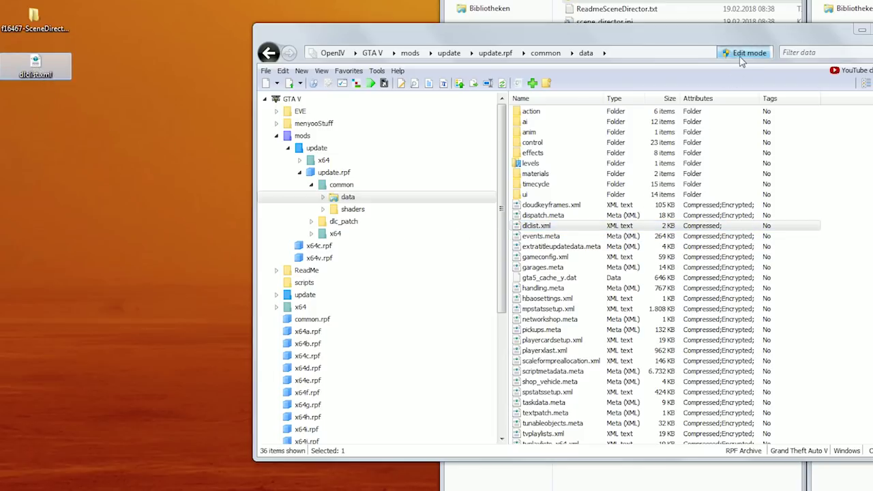
{"action": "left_click", "coordinate": [745, 54]}
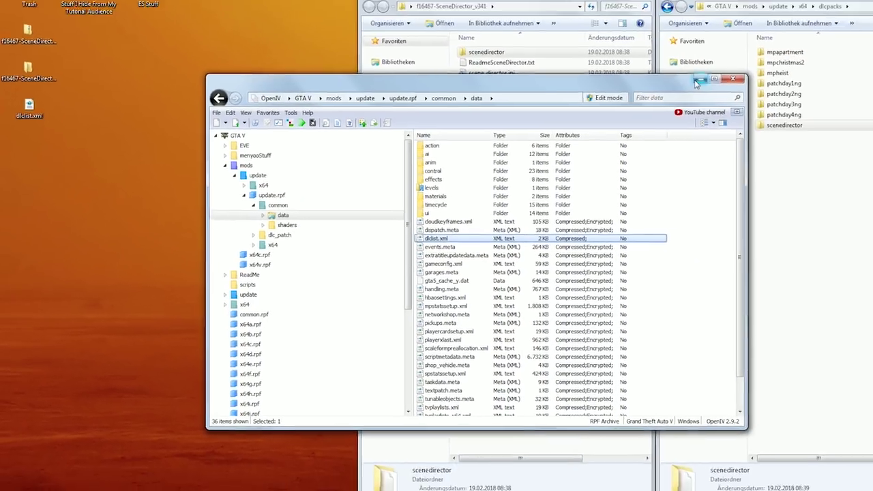
Minimize OpenIV and go up to the GTA V game folder in Explorer.
{"action": "left_click", "coordinate": [861, 30]}
{"action": "left_click", "coordinate": [562, 179]}
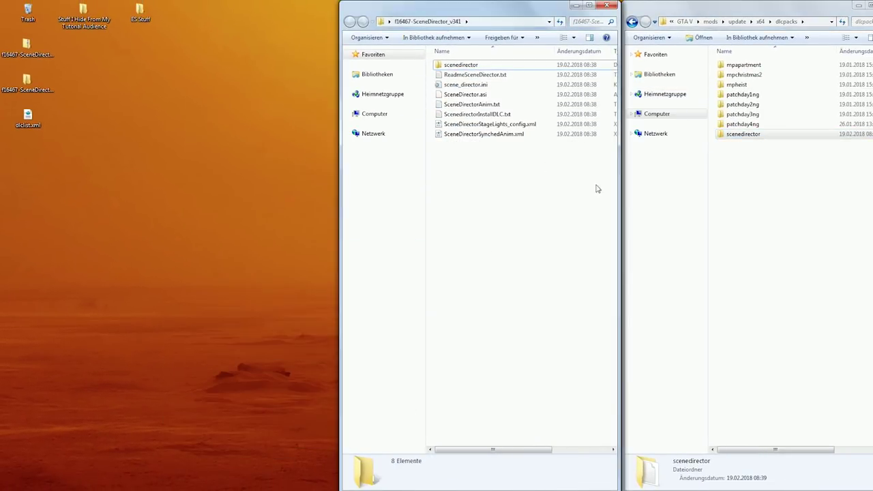
{"action": "left_click", "coordinate": [771, 181]}
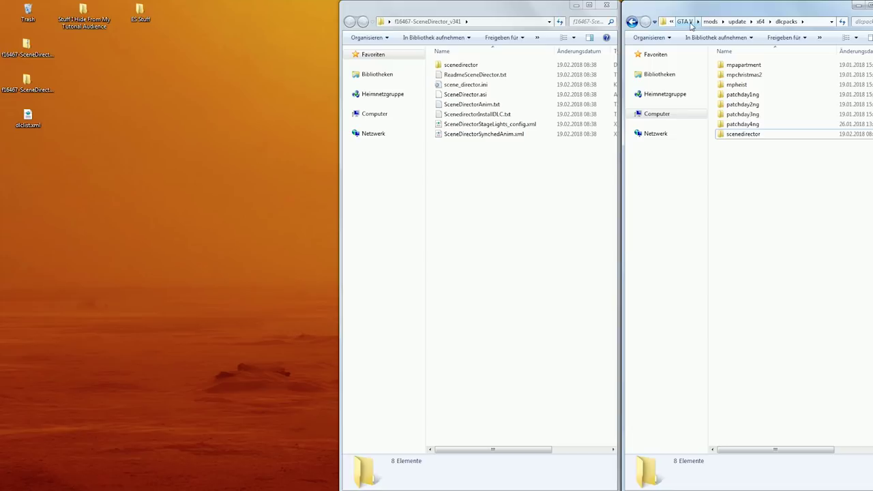
{"action": "left_click", "coordinate": [691, 25]}
{"action": "scroll", "coordinate": [777, 252], "scroll_direction": "down", "scroll_amount": 3}
{"action": "scroll", "coordinate": [781, 258], "scroll_direction": "down", "scroll_amount": 3}
Open scene_director.ini and highlight key_hud (F10) and the NUM8/NUM2/NUM5/NUM4/NUM6 menu keys.
{"action": "left_click", "coordinate": [766, 244]}
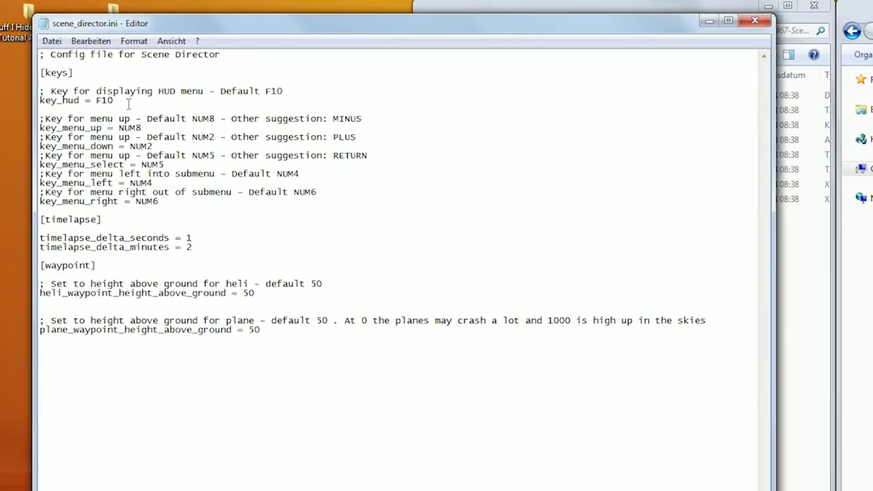
{"action": "left_click_drag", "start_coordinate": [114, 100], "coordinate": [38, 86]}
{"action": "left_click", "coordinate": [389, 257]}
{"action": "left_click_drag", "start_coordinate": [170, 206], "coordinate": [32, 116]}
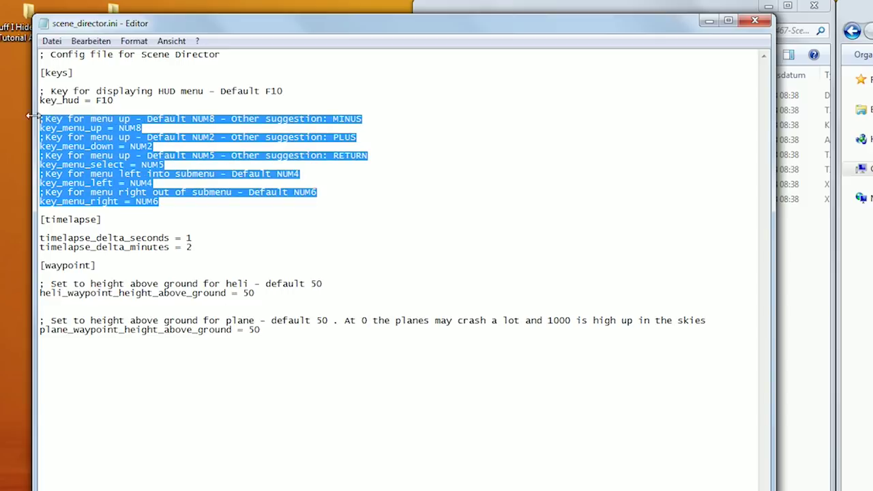
{"action": "left_click", "coordinate": [230, 217]}
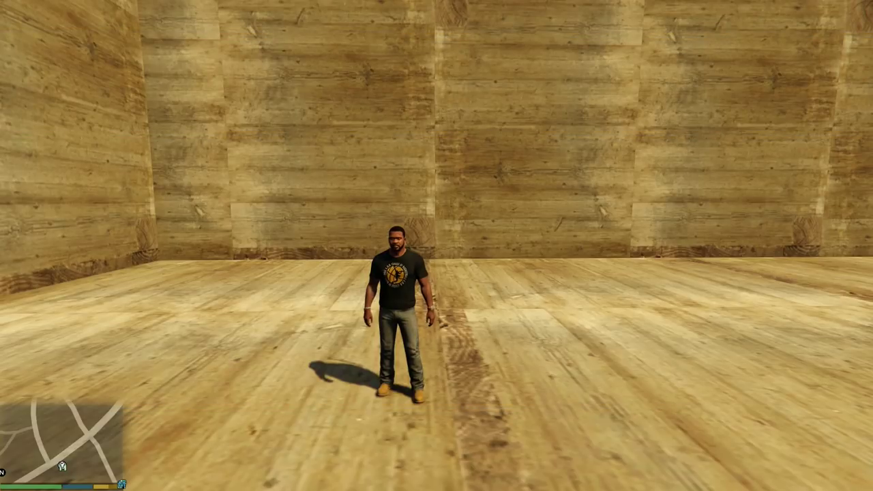
{"action": "key", "text": "F10"}
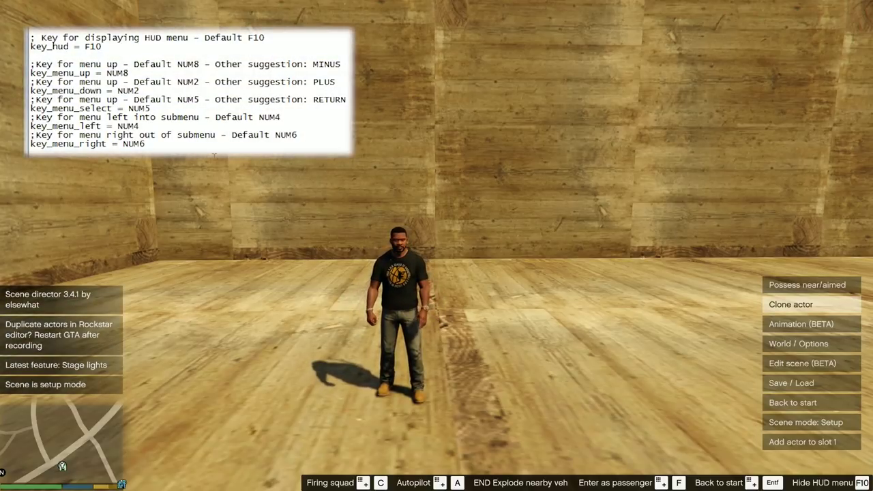
{"action": "key", "text": "KP_8"}
{"action": "key", "text": "KP_2"}
{"action": "key", "text": "KP_2"}
{"action": "key", "text": "KP_2"}
{"action": "key", "text": "KP_4"}
{"action": "key", "text": "KP_8"}
{"action": "key", "text": "KP_6"}
{"action": "key", "text": "KP_4"}
{"action": "key", "text": "KP_6"}
{"action": "key", "text": "KP_4"}
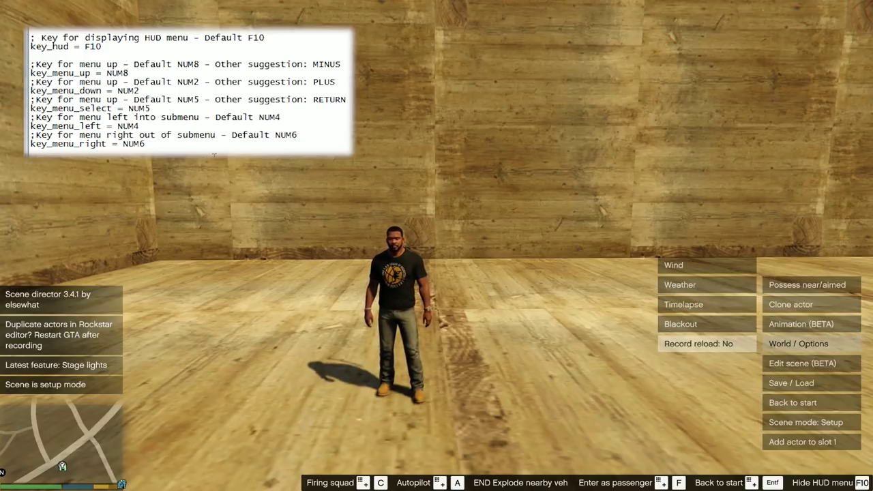
{"action": "key", "text": "KP_6"}
{"action": "key", "text": "KP_4"}
{"action": "key", "text": "KP_8"}
{"action": "key", "text": "KP_5"}
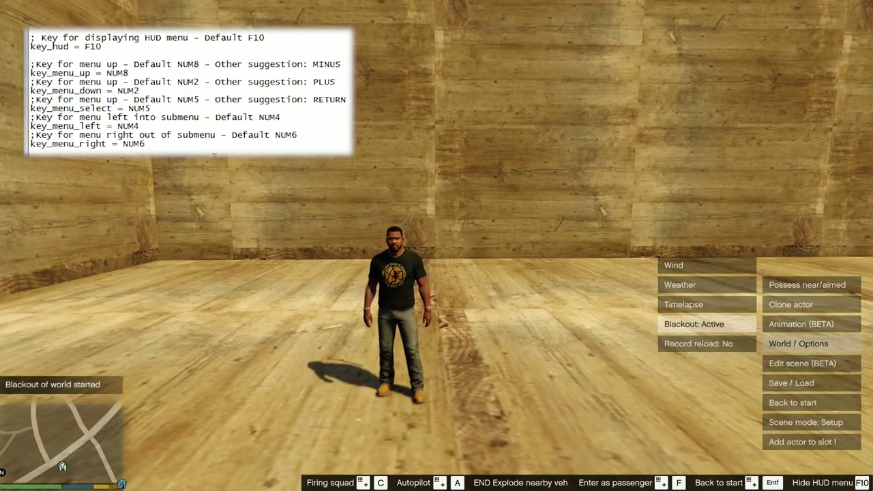
{"action": "key", "text": "KP_5"}
{"action": "key", "text": "KP_2"}
{"action": "key", "text": "KP_6"}
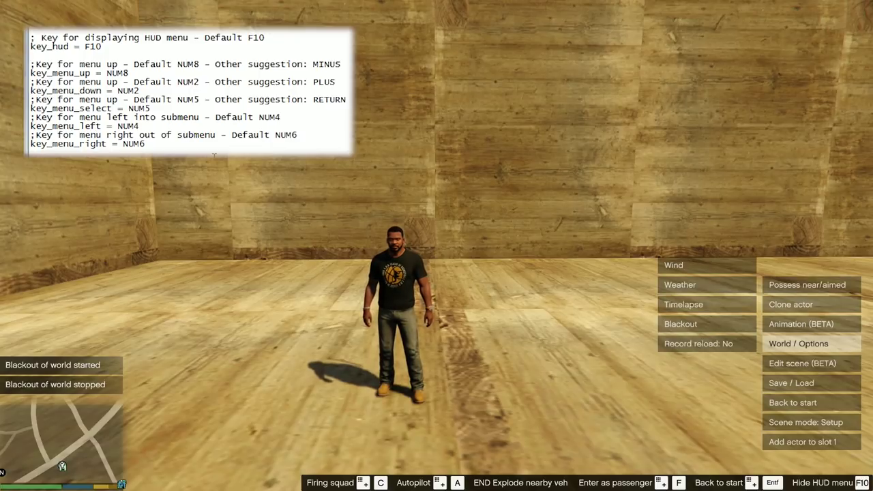
{"action": "key", "text": "F10"}
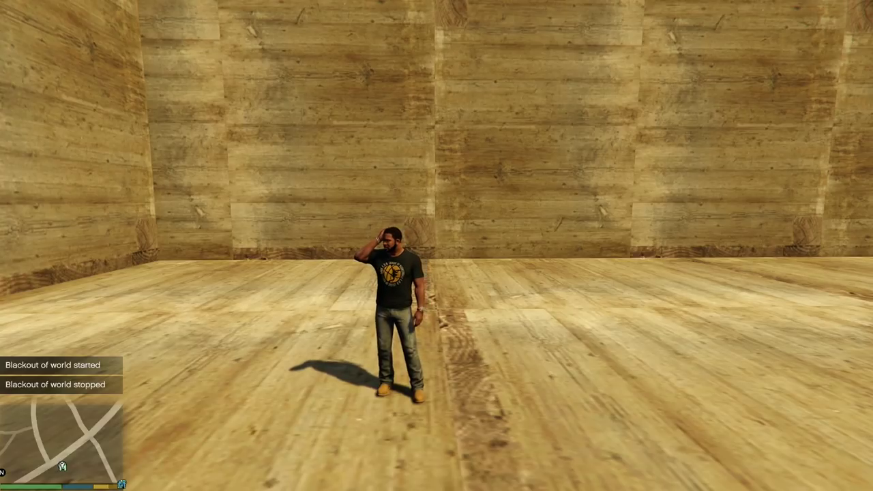
{"action": "key", "text": "F10"}
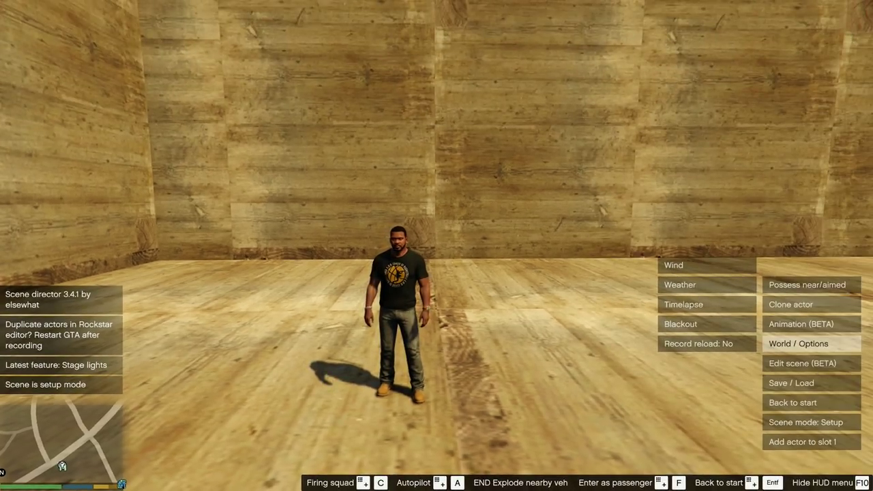
Move down to Scene mode and switch it from Setup to Active.
{"action": "key", "text": "Down"}
{"action": "key", "text": "Down"}
{"action": "key", "text": "Down"}
{"action": "key", "text": "Down"}
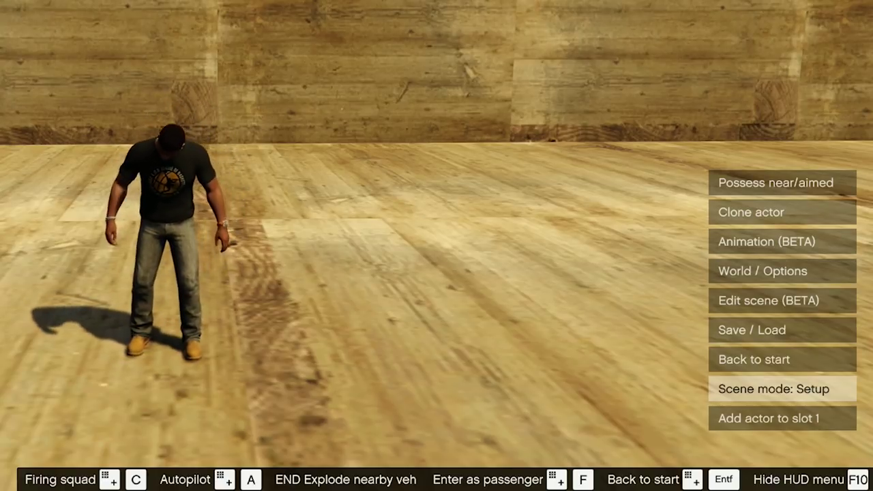
{"action": "key", "text": "Return"}
{"action": "key", "text": "Return"}
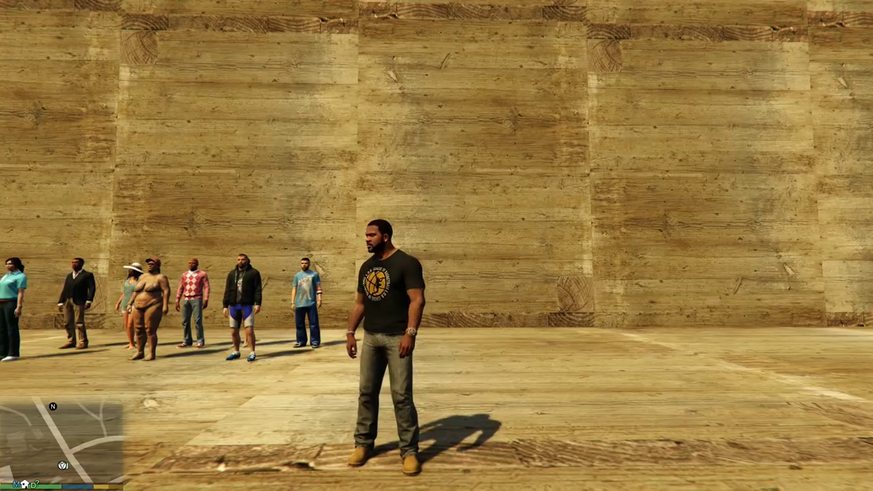
Add the current character as Actor 1 and a possessed nearby pedestrian as Actor 2.
{"action": "key", "text": "F10"}
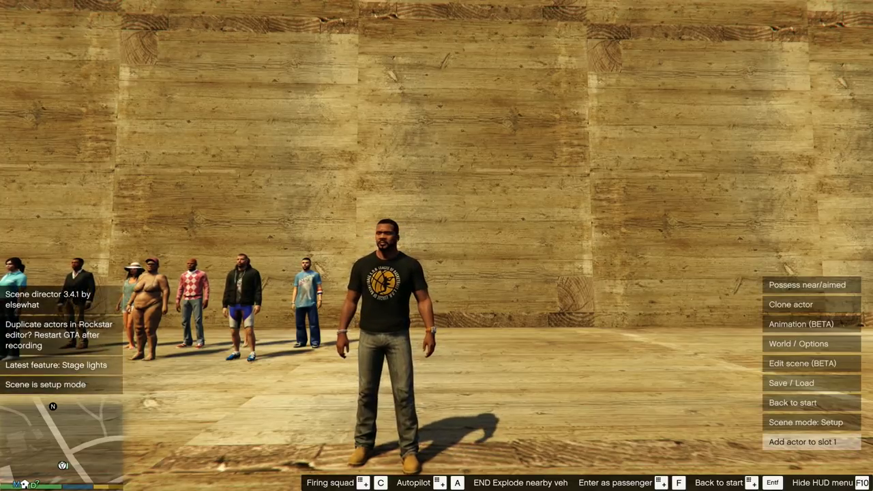
{"action": "key", "text": "Return"}
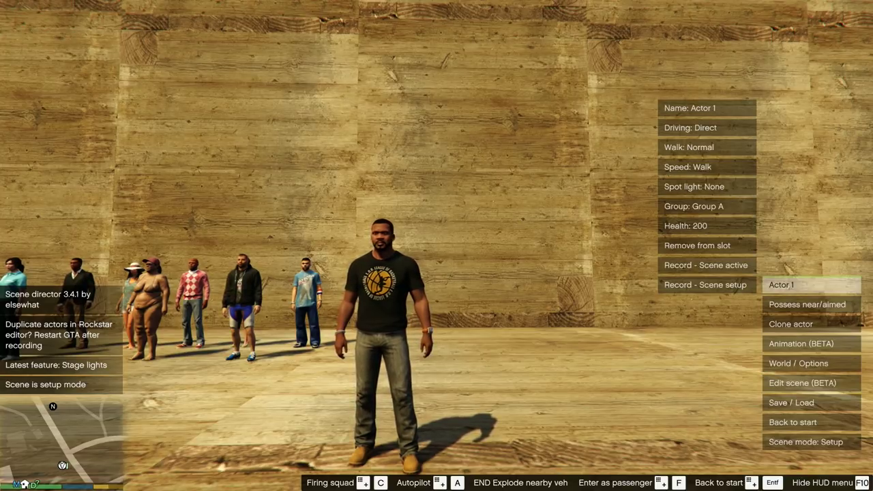
{"action": "key", "text": "Down"}
{"action": "key", "text": "Return"}
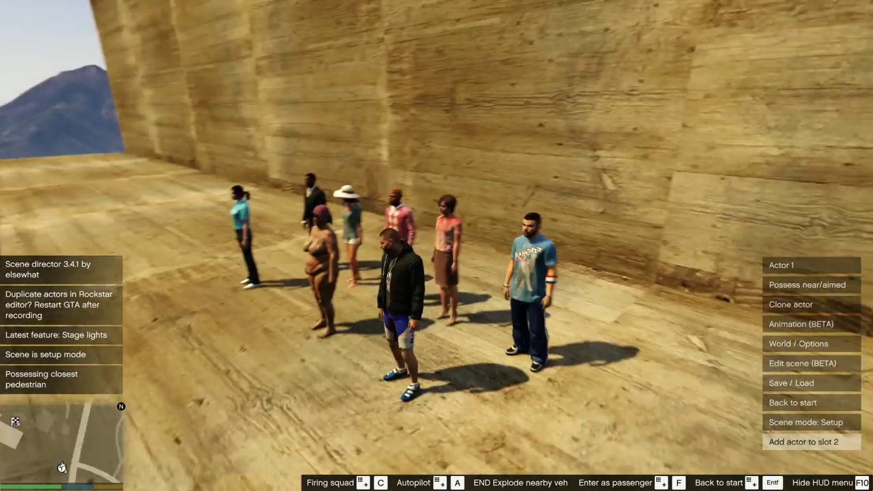
{"action": "key", "text": "Return"}
Walk Actor 1 toward the group, aim at a pedestrian and add it as Actor 3.
{"action": "key", "text": "Up"}
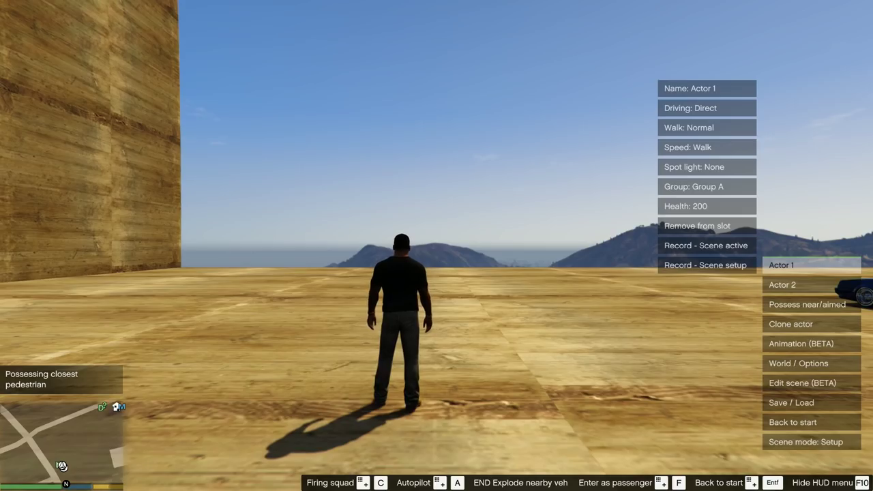
{"action": "key", "text": "w"}
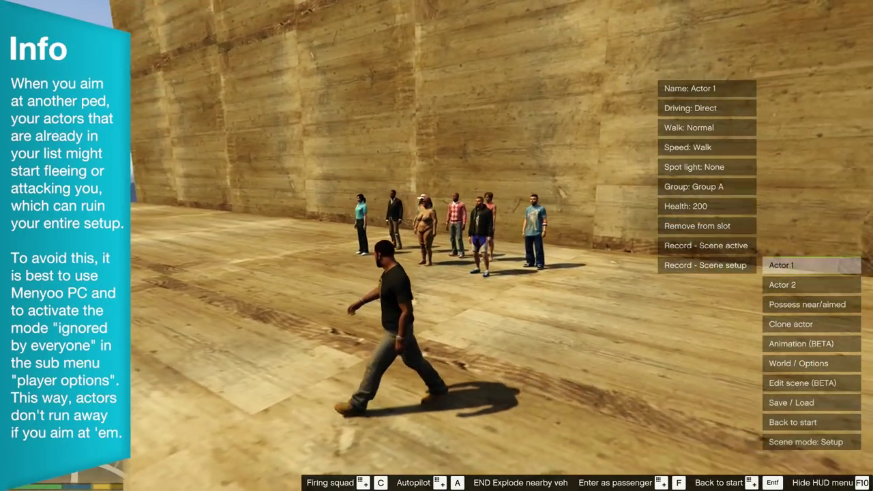
{"action": "key", "text": "Tab"}
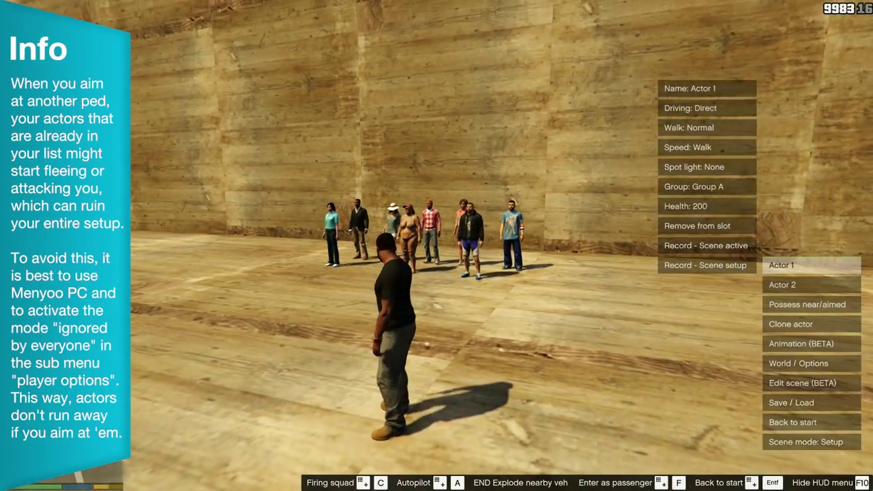
{"action": "key", "text": "Down"}
{"action": "key", "text": "Down"}
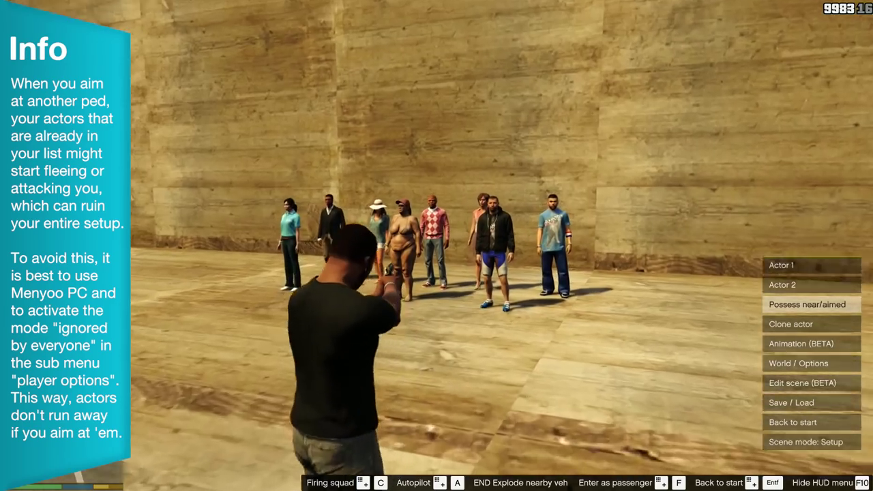
{"action": "key", "text": "Return"}
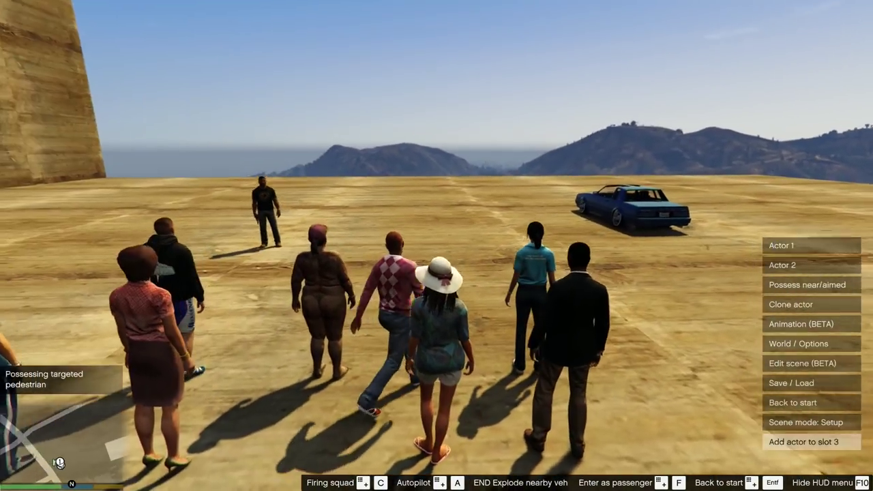
{"action": "key", "text": "Return"}
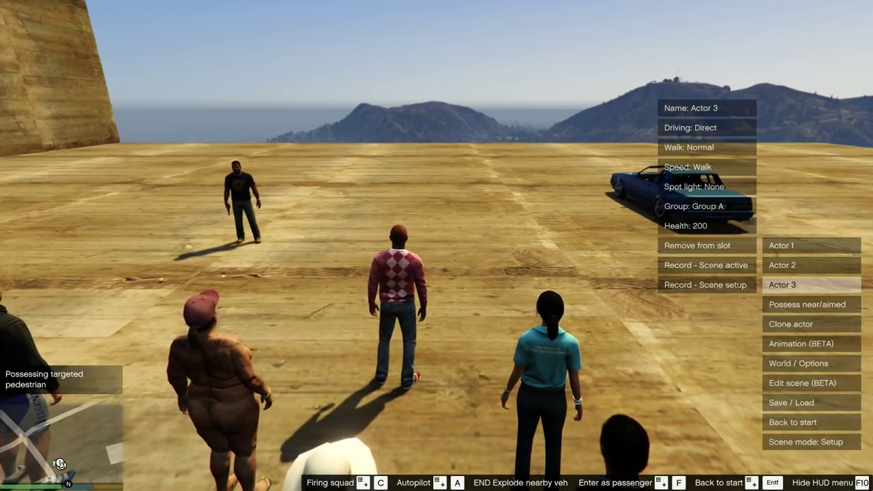
Start renaming Actor 3 to 'pinkie' from its settings.
{"action": "key", "text": "Left"}
{"action": "key", "text": "Up"}
{"action": "key", "text": "Up"}
{"action": "key", "text": "Up"}
{"action": "key", "text": "Up"}
{"action": "key", "text": "Up"}
{"action": "key", "text": "Up"}
{"action": "key", "text": "Up"}
{"action": "key", "text": "Up"}
{"action": "key", "text": "Return"}
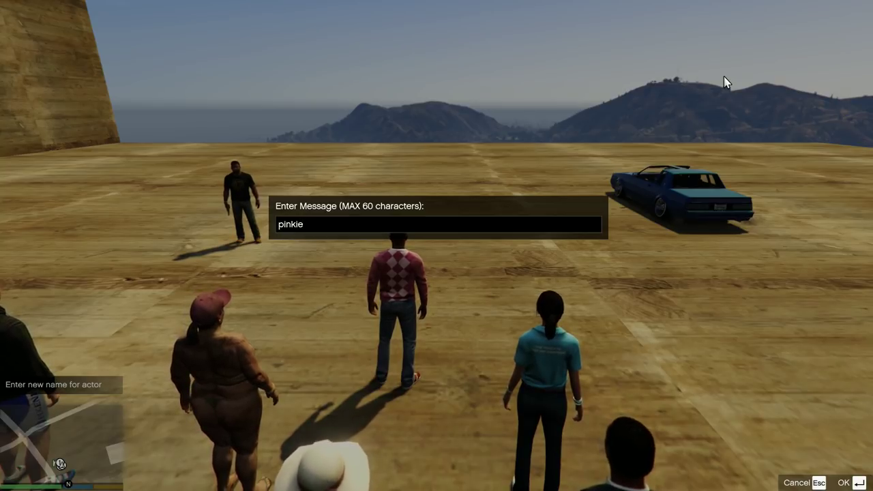
Confirm Actor 3's name 'pinkie', then rename Actor 1 to 'frank'.
{"action": "key", "text": "Return"}
{"action": "key", "text": "Right"}
{"action": "key", "text": "Up"}
{"action": "key", "text": "Up"}
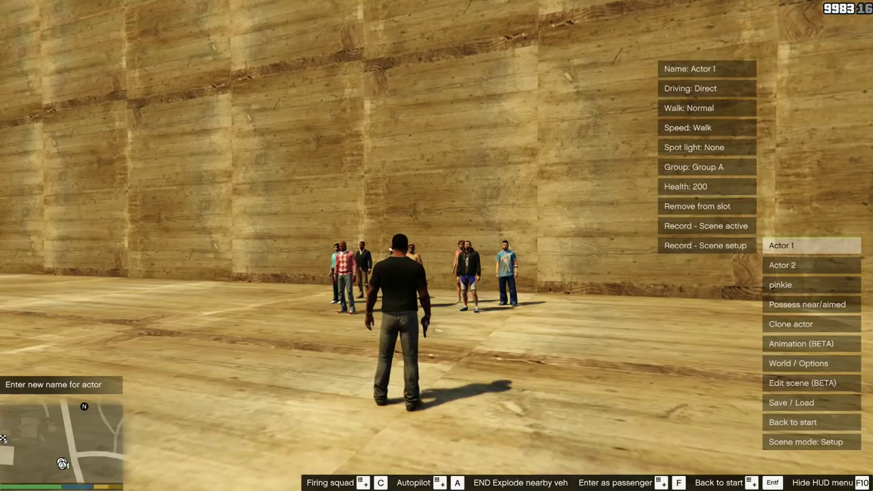
{"action": "key", "text": "Left"}
{"action": "key", "text": "Up"}
{"action": "key", "text": "Up"}
{"action": "key", "text": "Up"}
{"action": "key", "text": "Up"}
{"action": "key", "text": "Up"}
{"action": "key", "text": "Up"}
{"action": "key", "text": "Up"}
{"action": "key", "text": "Up"}
{"action": "key", "text": "Up"}
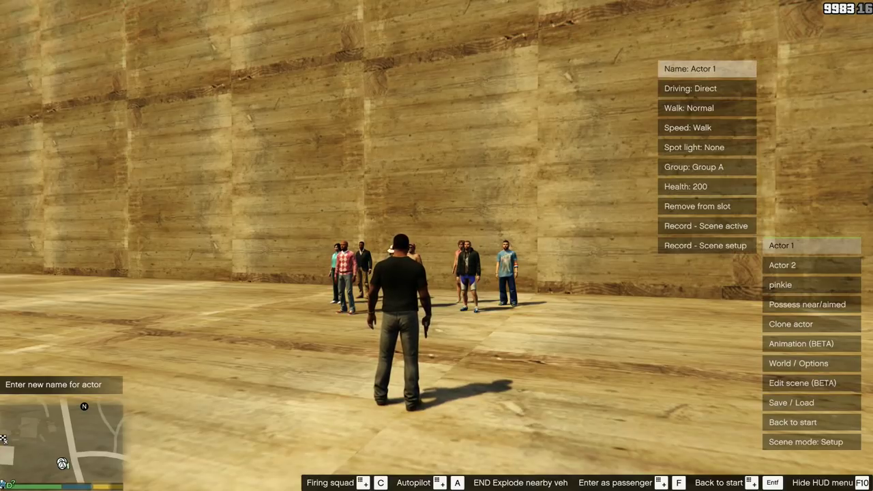
{"action": "key", "text": "Return"}
{"action": "type", "text": "frank"}
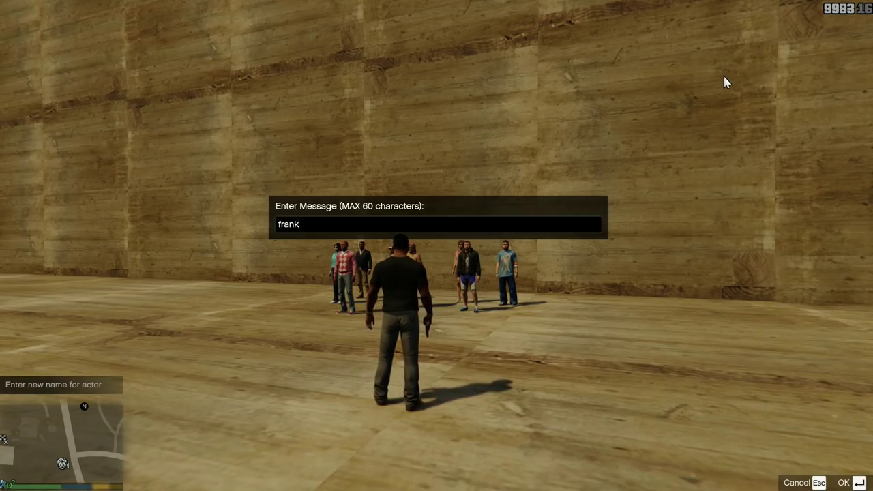
{"action": "key", "text": "Return"}
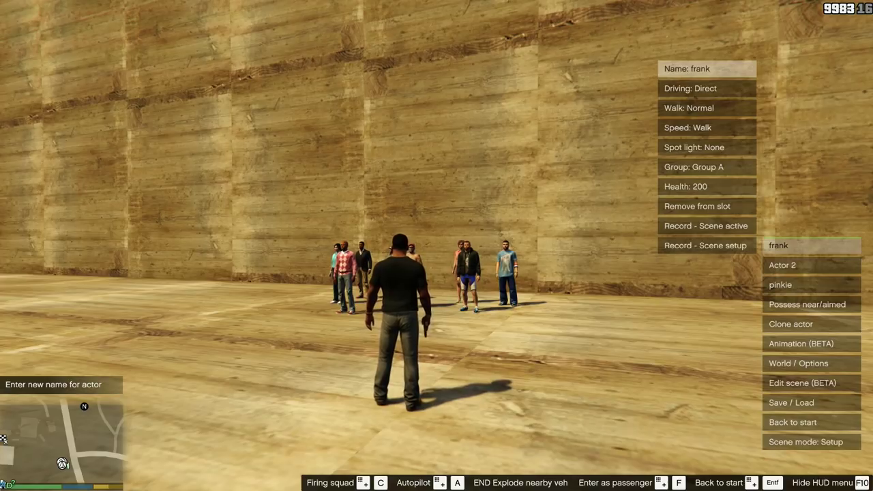
Leave frank's settings and clone the current actor.
{"action": "key", "text": "BackSpace"}
{"action": "key", "text": "Down"}
{"action": "key", "text": "Down"}
{"action": "key", "text": "Down"}
{"action": "key", "text": "Down"}
{"action": "key", "text": "Return"}
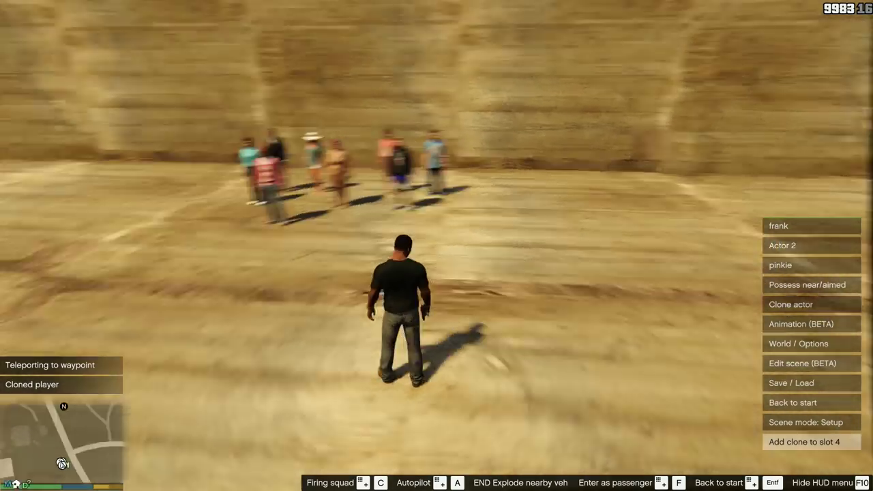
Add the clone as Actor 4 and run toward the standing clone.
{"action": "key", "text": "Return"}
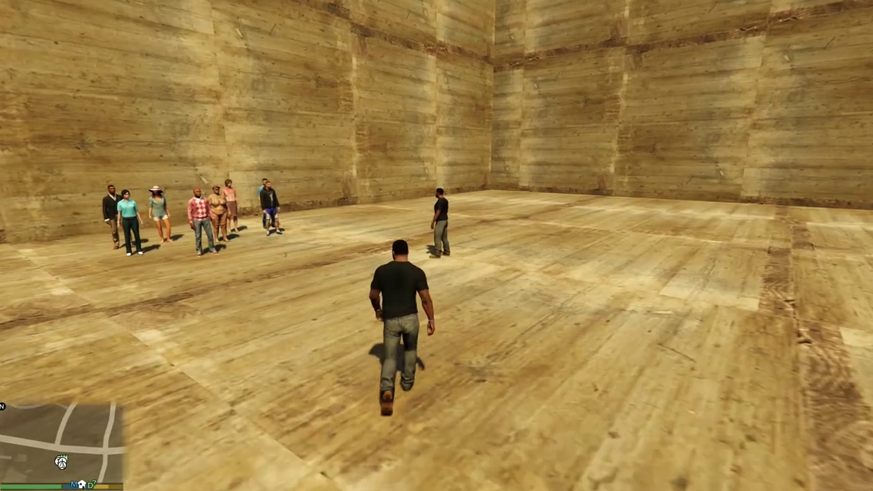
{"action": "key", "text": "shift"}
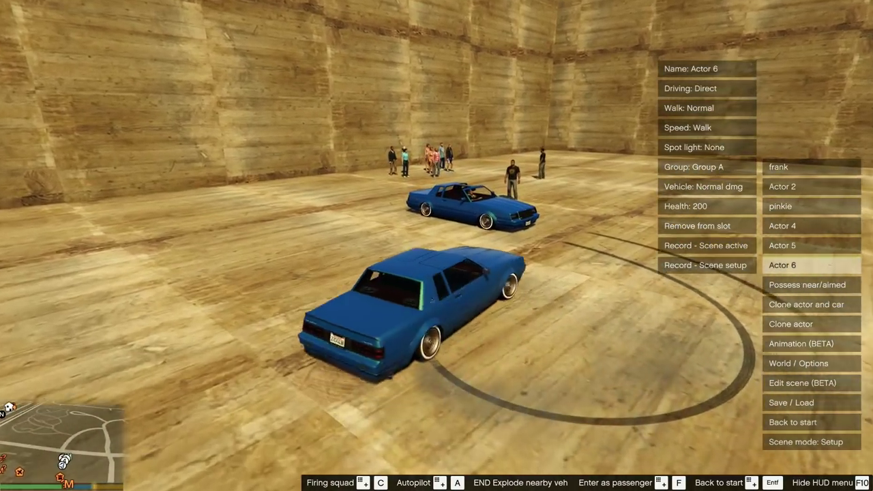
Apply a saved outfit to the current character through the Menyoo trainer.
{"action": "key", "text": "f"}
{"action": "key", "text": "Up"}
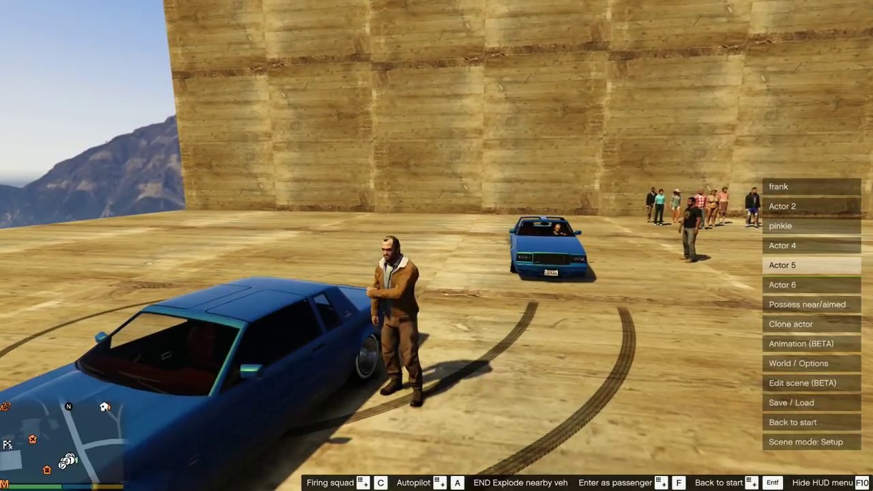
{"action": "key", "text": "F10"}
{"action": "key", "text": "F8"}
{"action": "key", "text": "Return"}
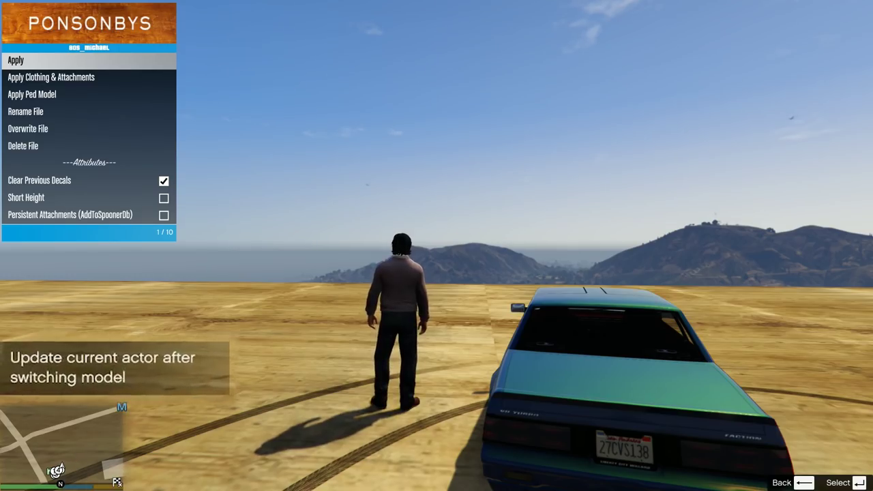
{"action": "key", "text": "BackSpace"}
{"action": "key", "text": "BackSpace"}
{"action": "key", "text": "BackSpace"}
{"action": "key", "text": "BackSpace"}
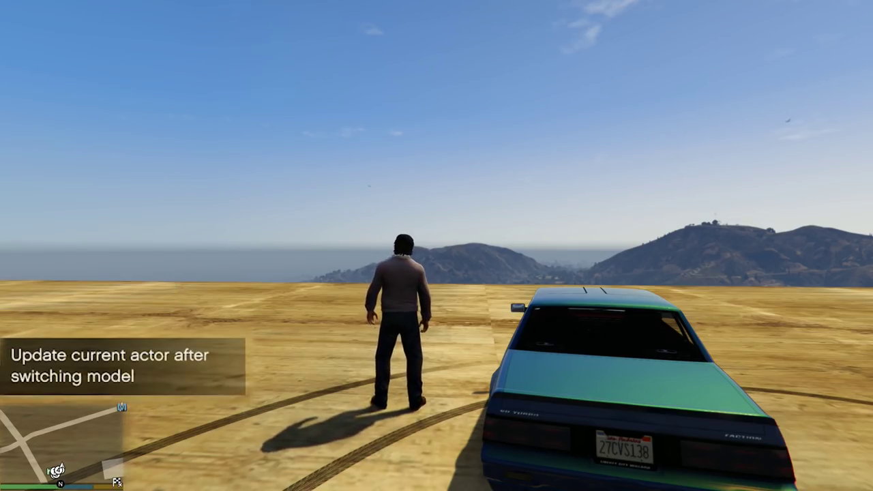
Reopen Scene Director on Actor 6's settings and walk away from the car.
{"action": "key", "text": "F10"}
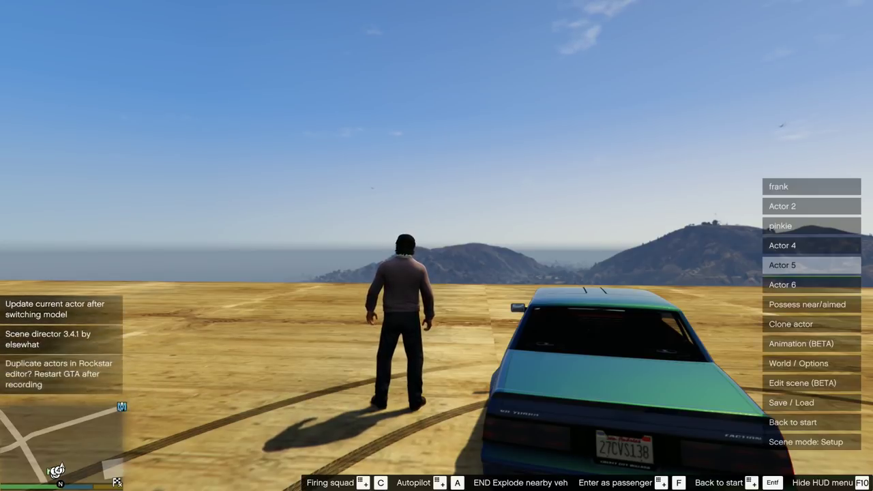
{"action": "key", "text": "Down"}
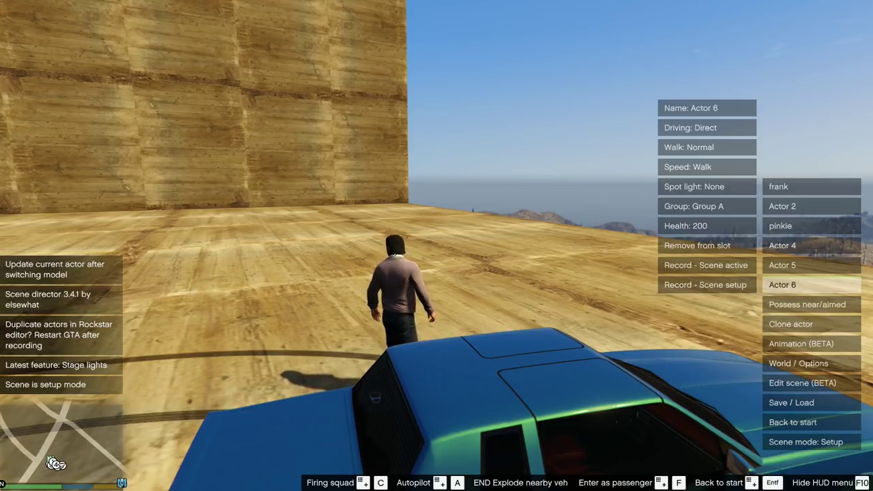
{"action": "key", "text": "w"}
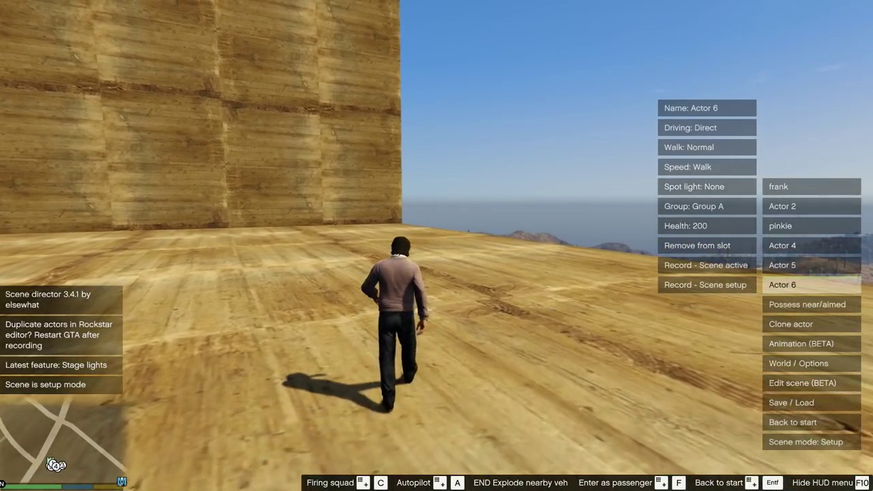
Change Actor 6's Walk setting from Normal to Drunk 1.
{"action": "key", "text": "Left"}
{"action": "key", "text": "Up"}
{"action": "key", "text": "Up"}
{"action": "key", "text": "Up"}
{"action": "key", "text": "Up"}
{"action": "key", "text": "Up"}
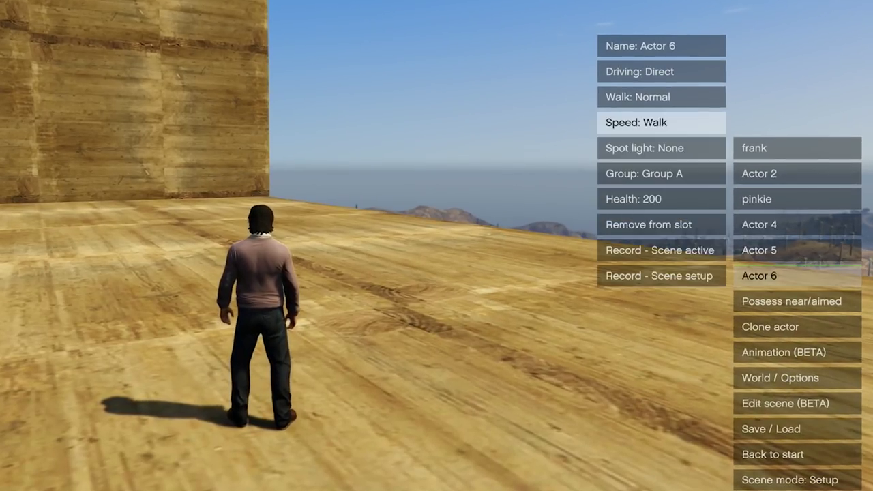
{"action": "key", "text": "Up"}
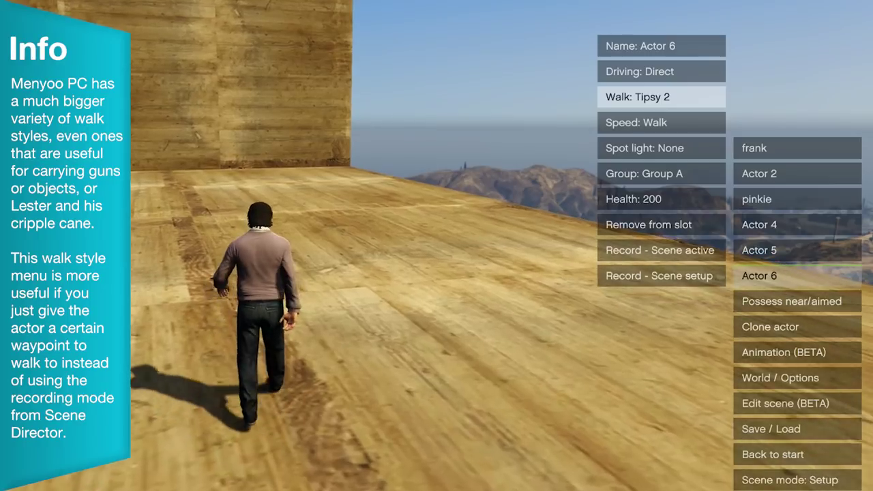
{"action": "key", "text": "Right"}
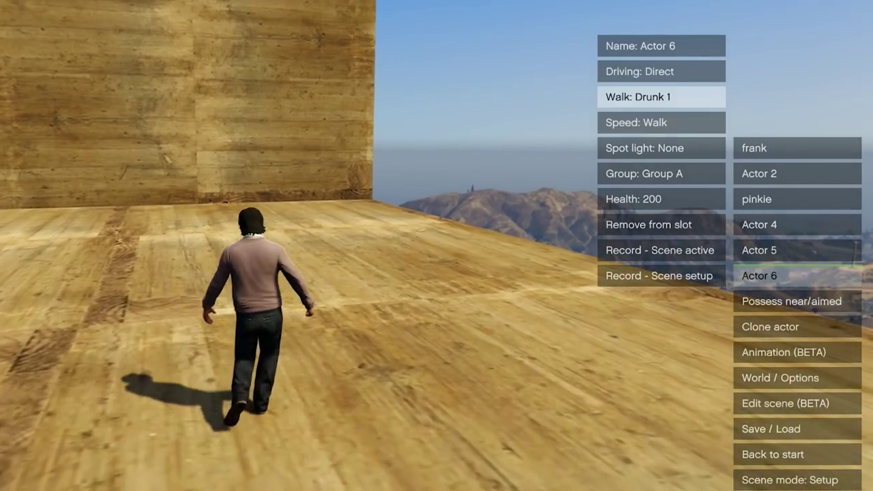
{"action": "key", "text": "Down"}
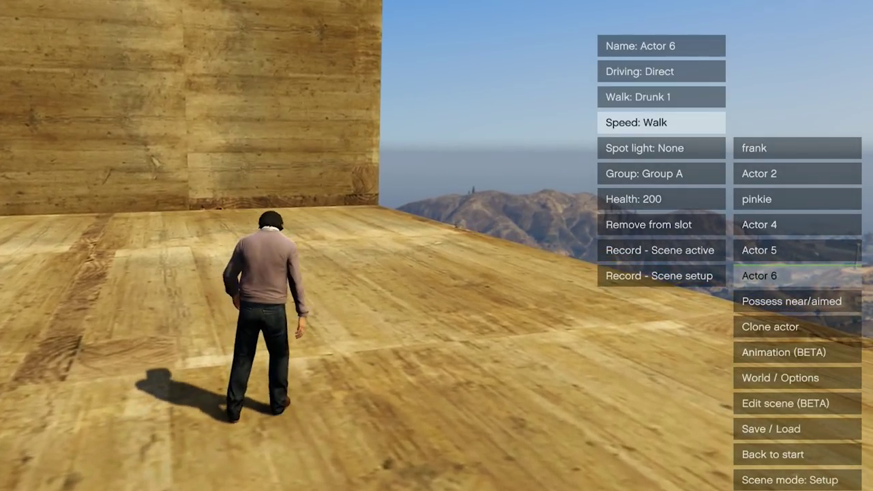